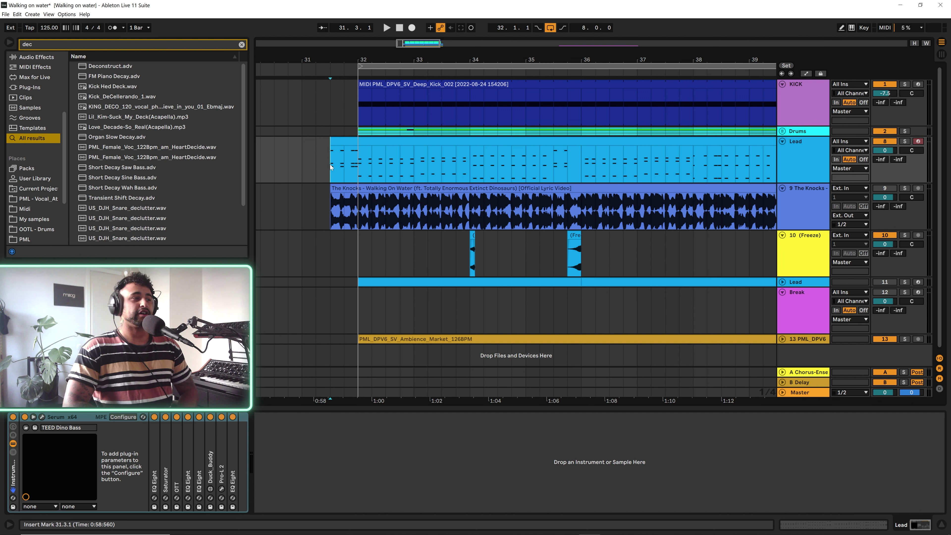
Play the drop with the Lead track unsoloed, stopping at bar 32
key("space")
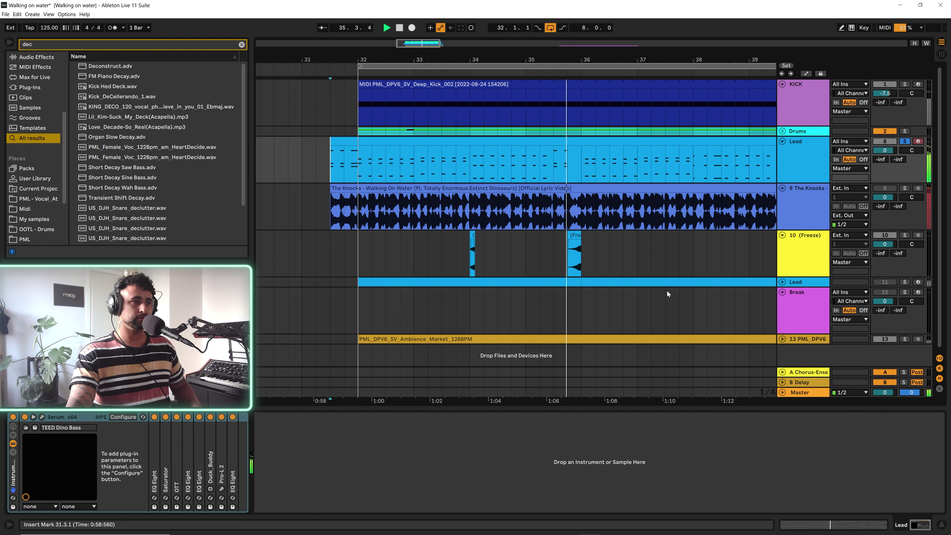
left_click(904, 141)
left_click(356, 172)
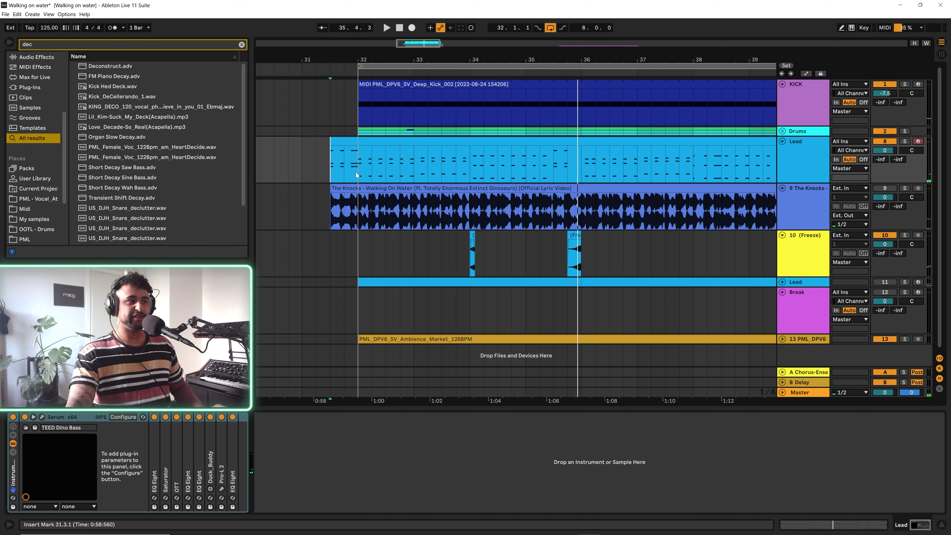
key("space")
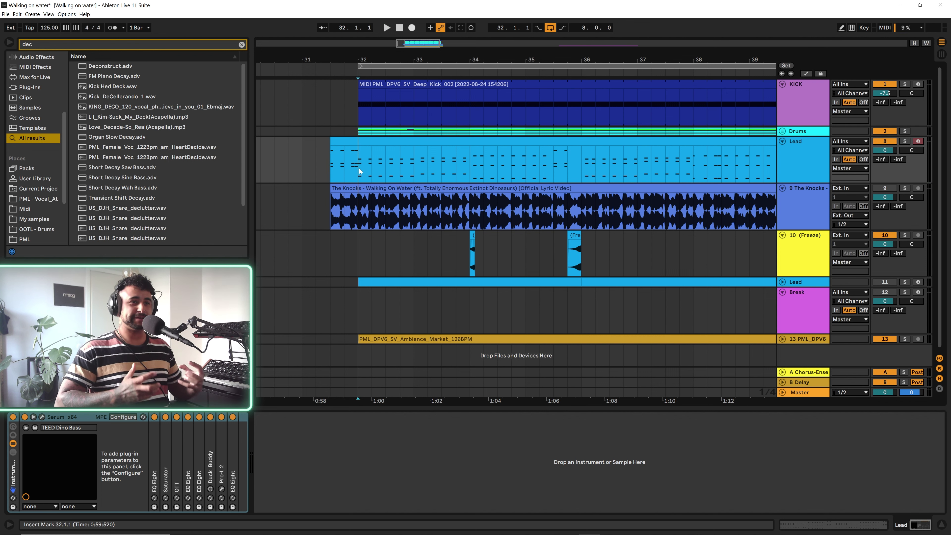
Zoom out to bars 28–44 and play the drop from just before bar 32
left_click(330, 165)
key("minus")
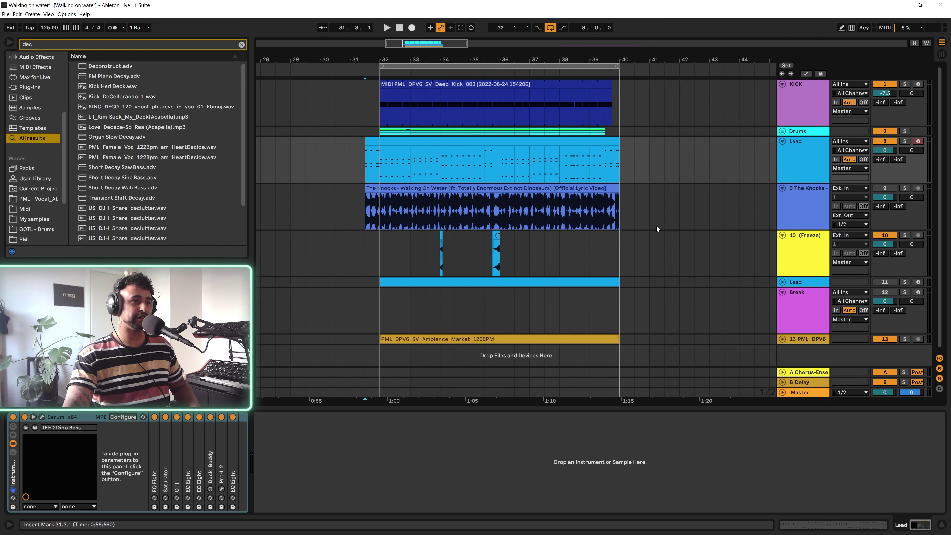
key("space")
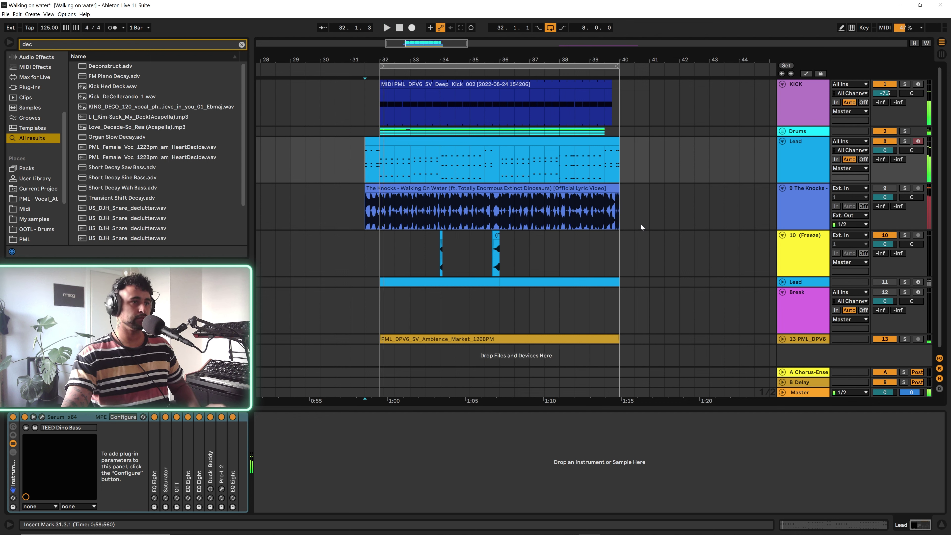
left_click(383, 166)
key("space")
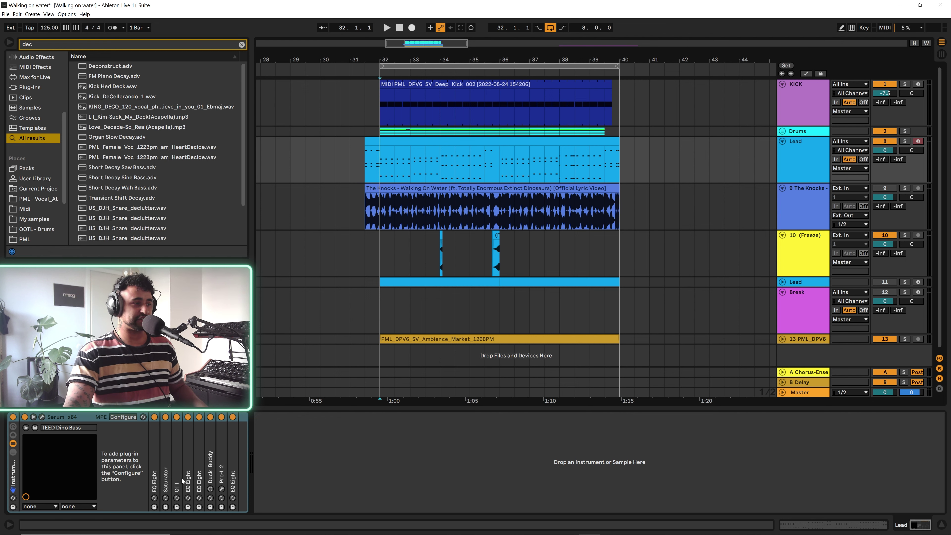
Show the KICK track's devices, unfold the Drums group and select the Drum Buss
left_click(810, 107)
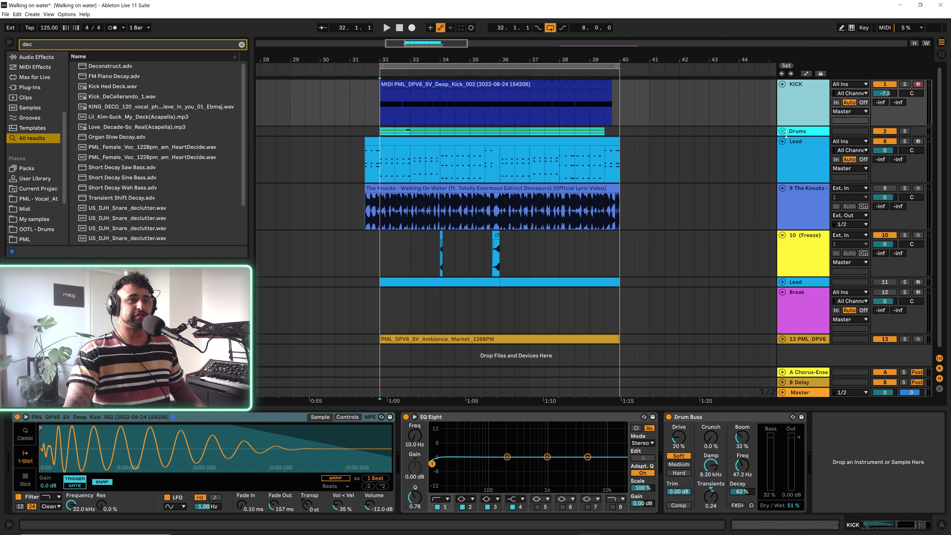
left_click(782, 131)
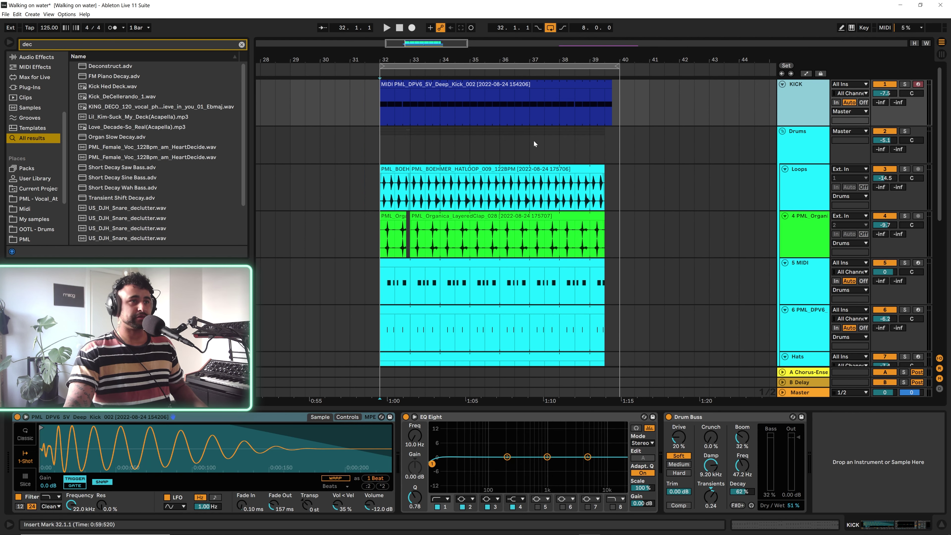
left_click(700, 417)
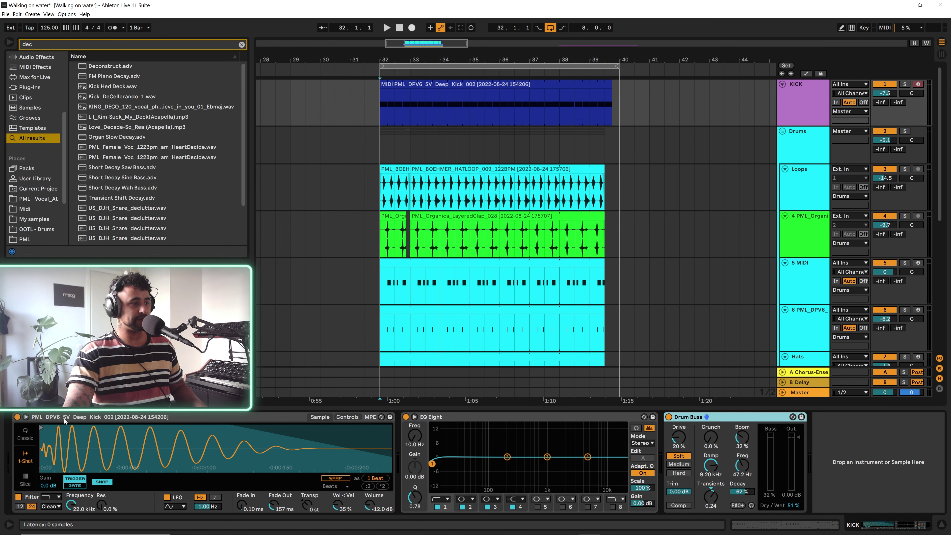
Audition the hat loop clip, then the LayeredClap track with its Glue Compressor
left_click(513, 181)
scroll(503, 178, "down", 2)
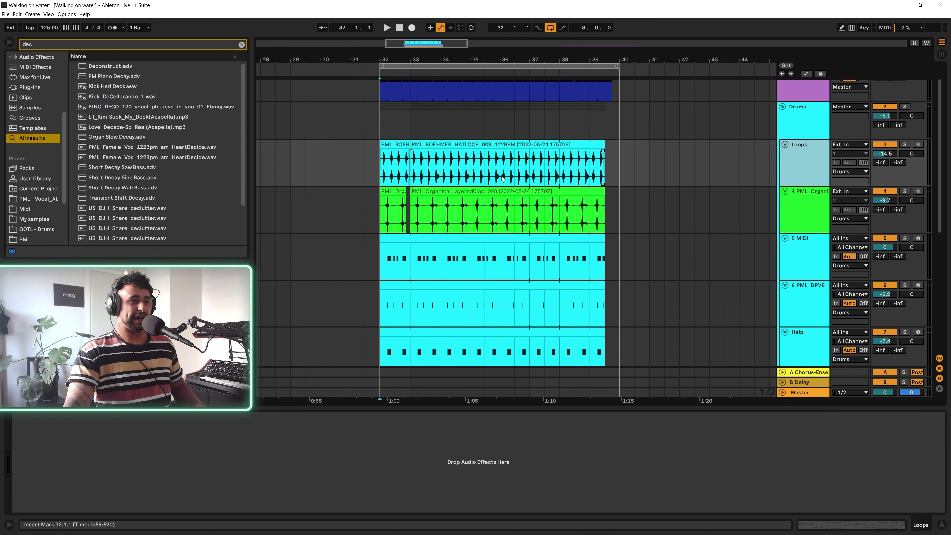
key("space")
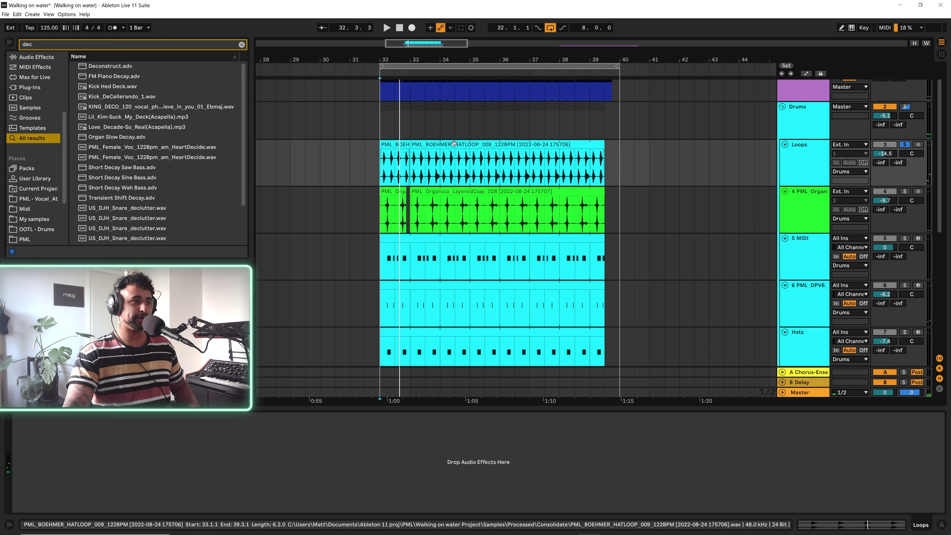
left_click(387, 227)
key("space")
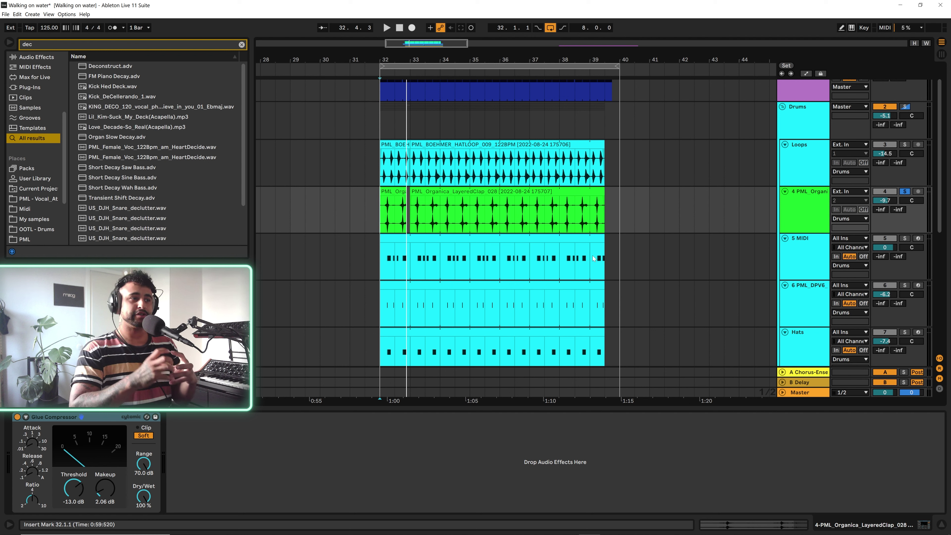
left_click(543, 209)
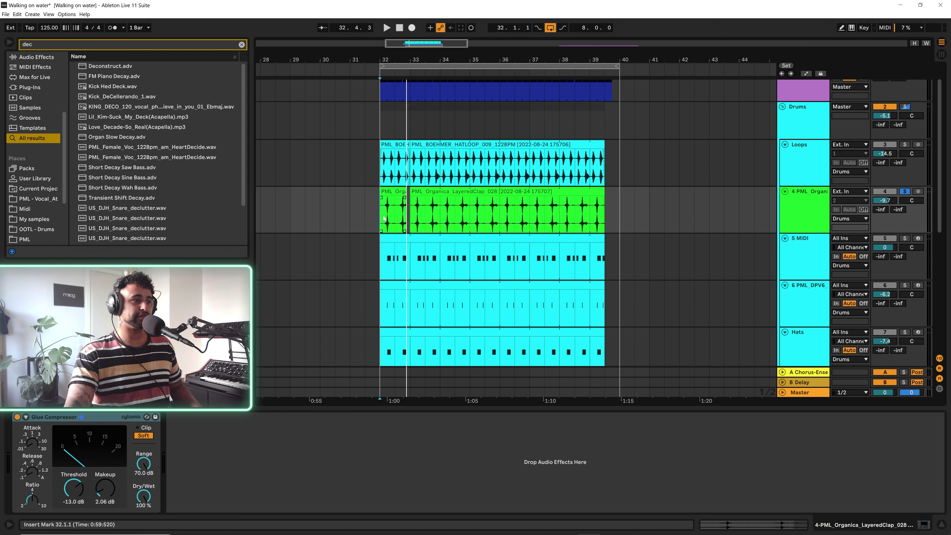
Delete the unused 5 MIDI track from the Drums group
scroll(699, 264, "down", 3)
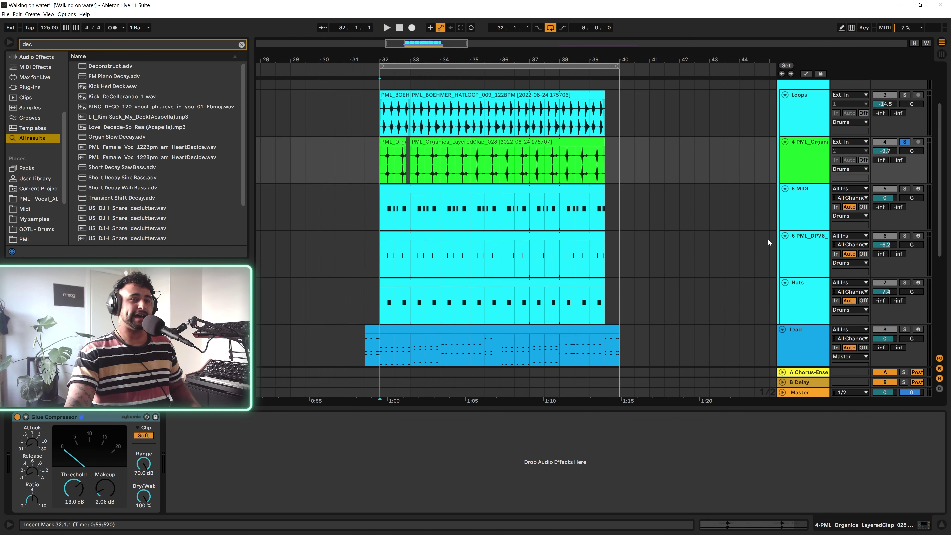
left_click(806, 206)
key("Delete")
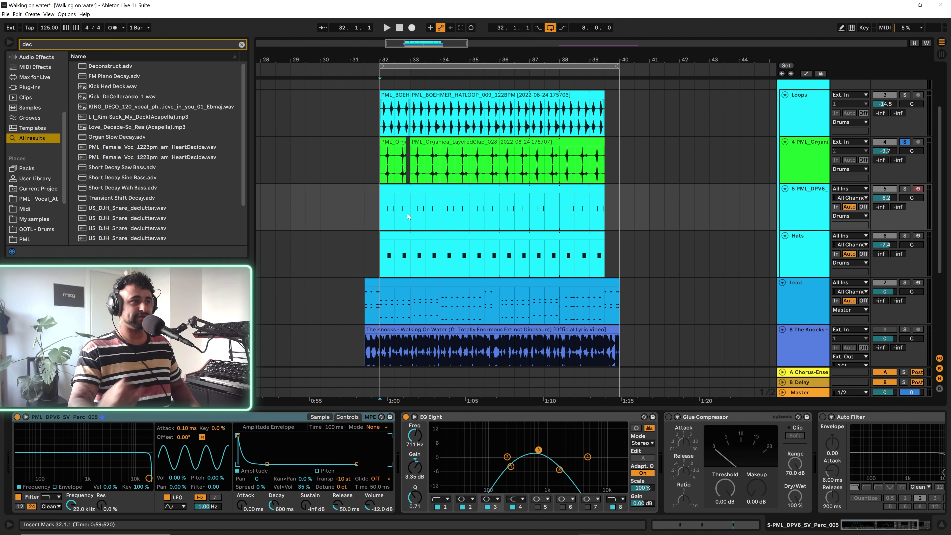
Solo and play the PML_DPV6 perc track, then unsolo and play the Hats track
key("s")
key("space")
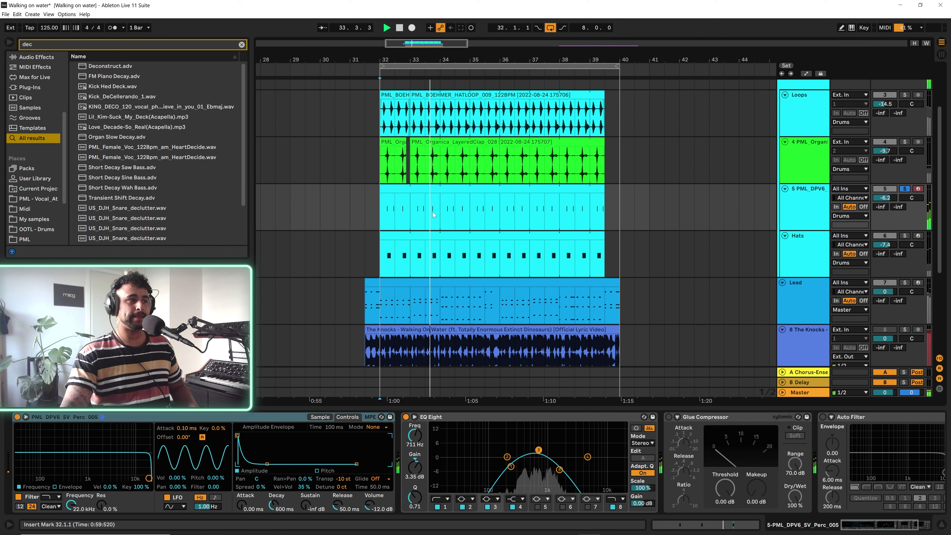
key("s")
key("space")
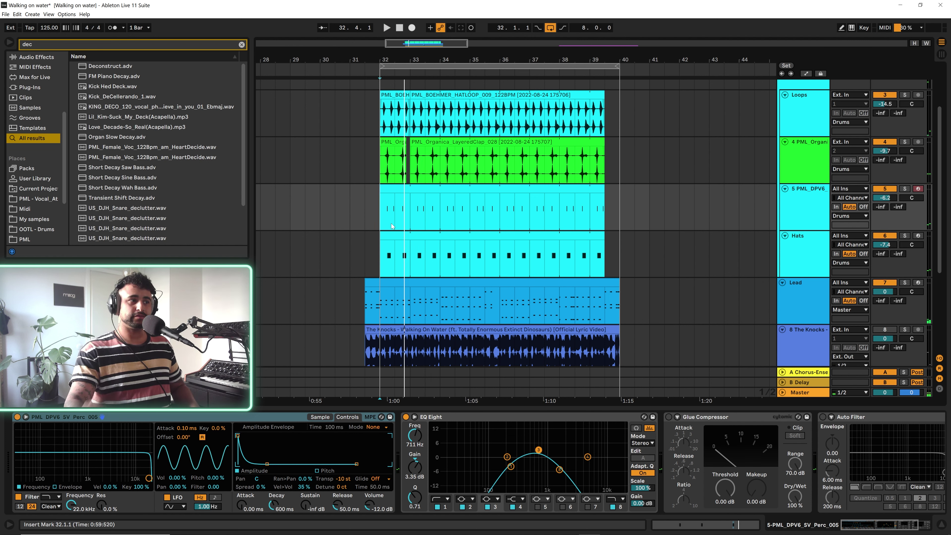
left_click(382, 267)
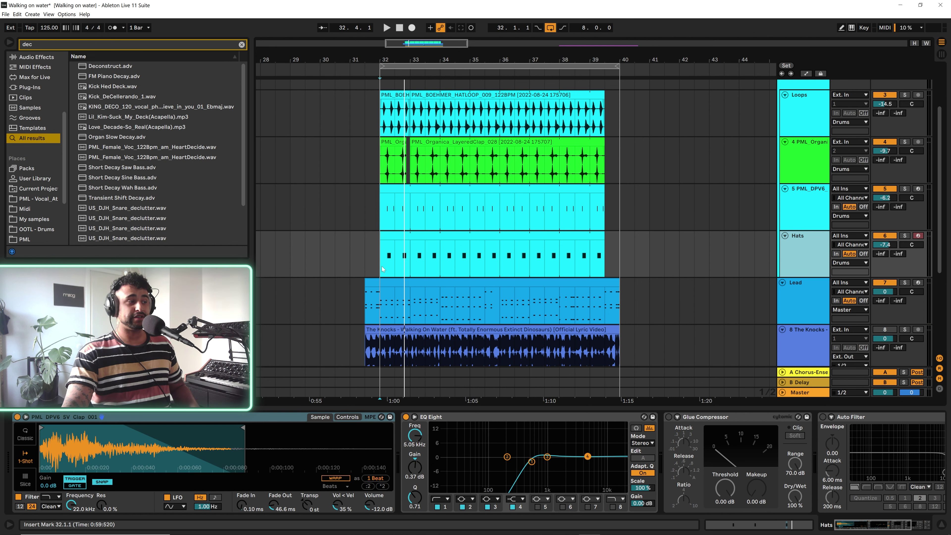
key("space")
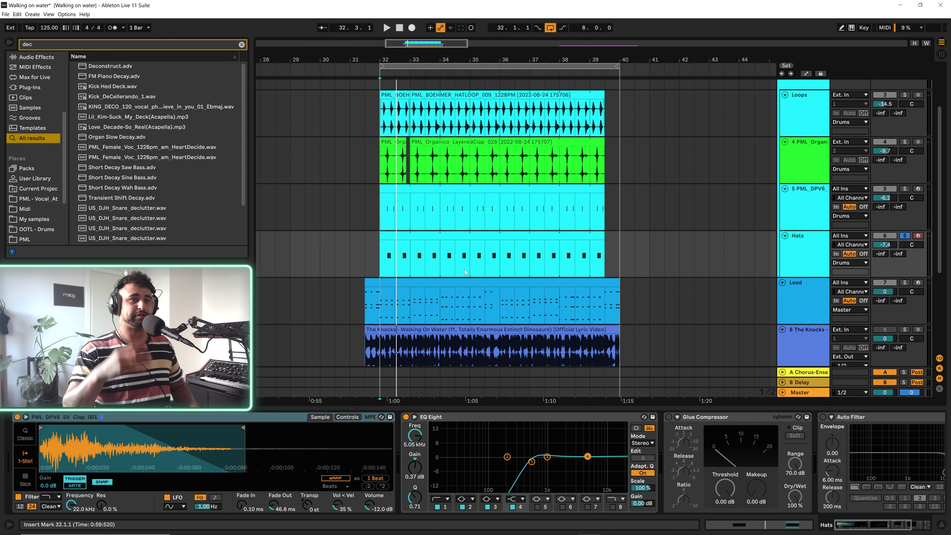
Move the 9 (Freeze) track above The Knocks reference track
scroll(740, 221, "down", 5)
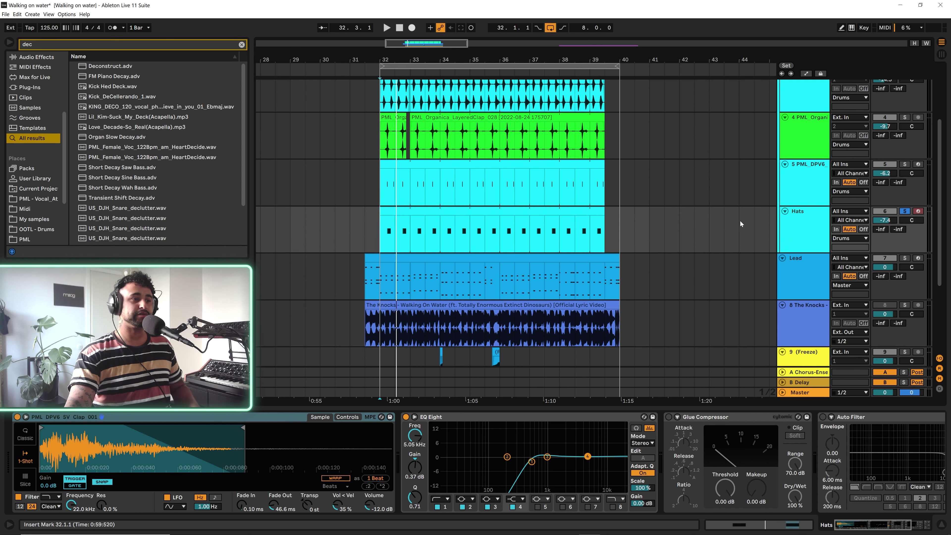
scroll(794, 235, "down", 1)
left_click(800, 256)
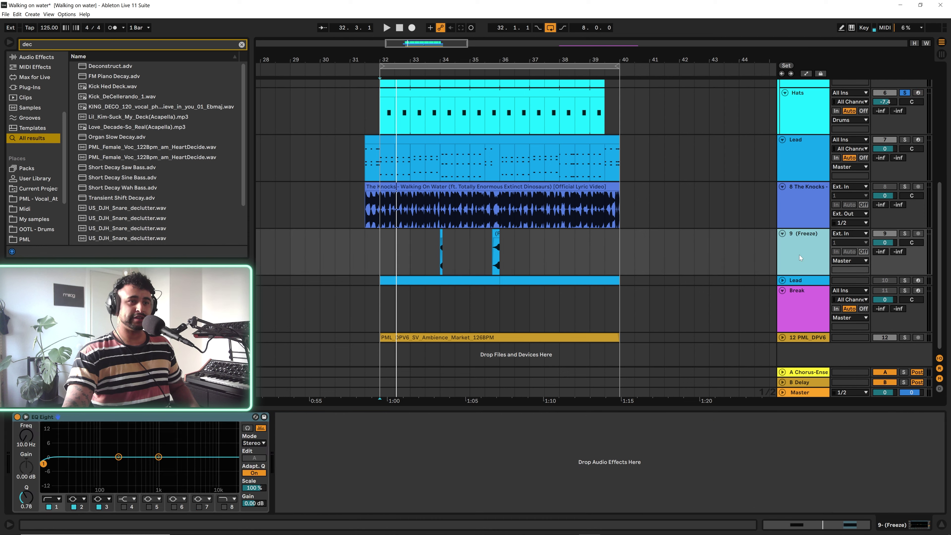
left_click(439, 254)
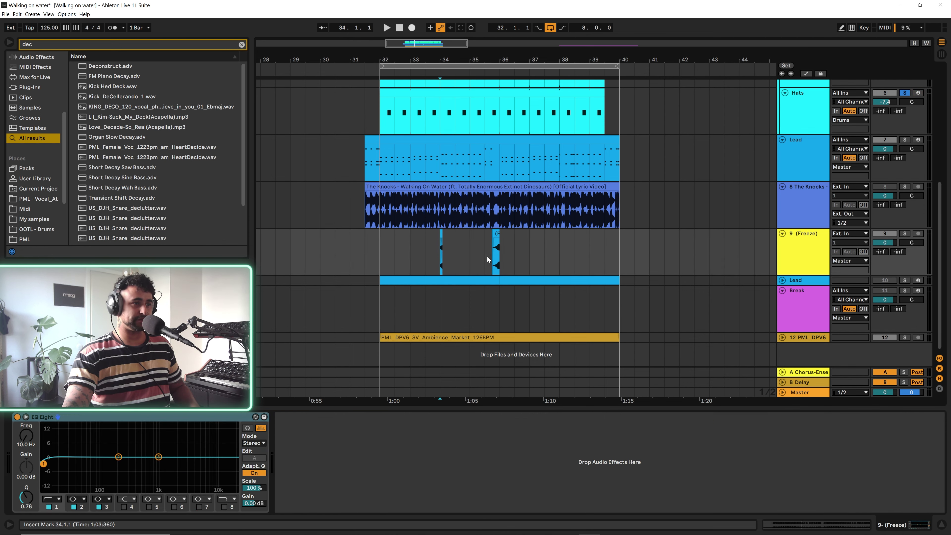
left_click(806, 200)
left_click_drag(807, 260, 808, 170)
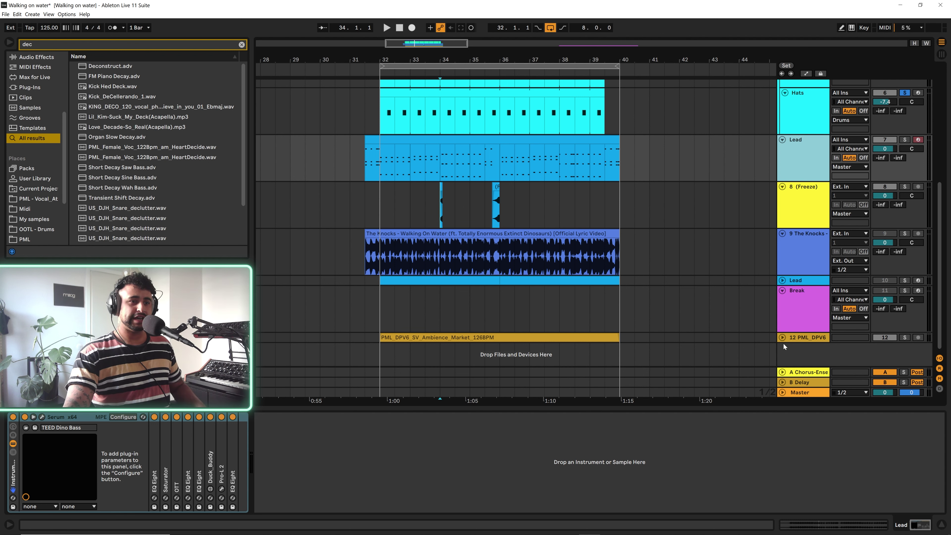
Unfold the PML_DPV6 ambience track, play it from bar 32 and select its clip
left_click(782, 337)
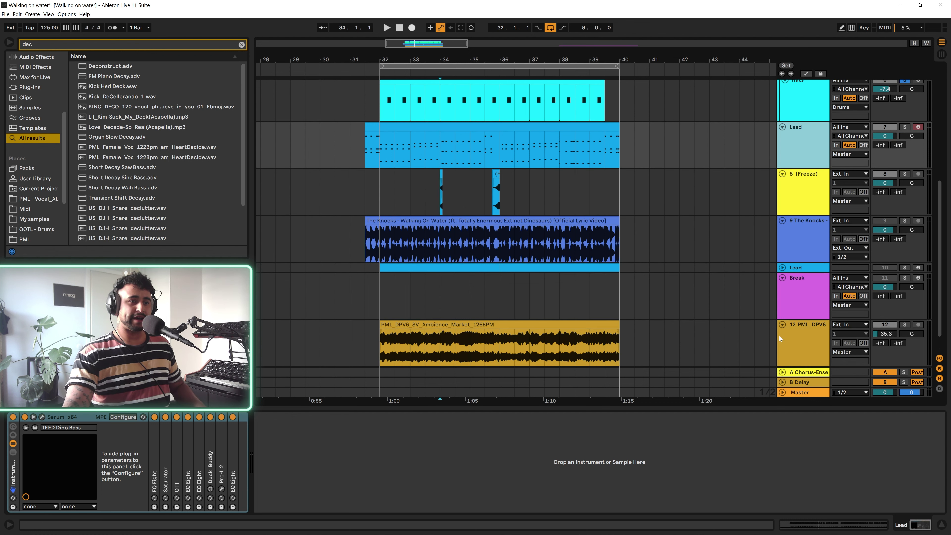
left_click(381, 351)
key("space")
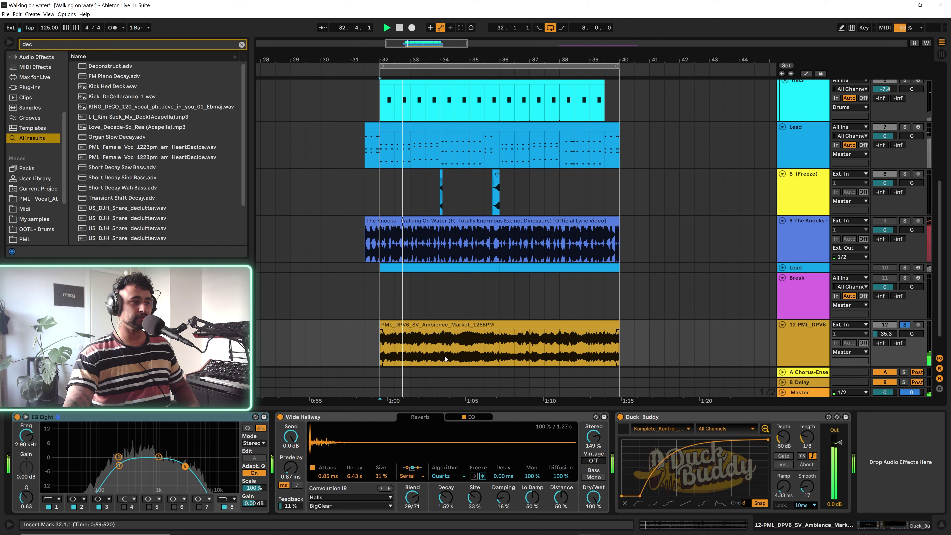
key("space")
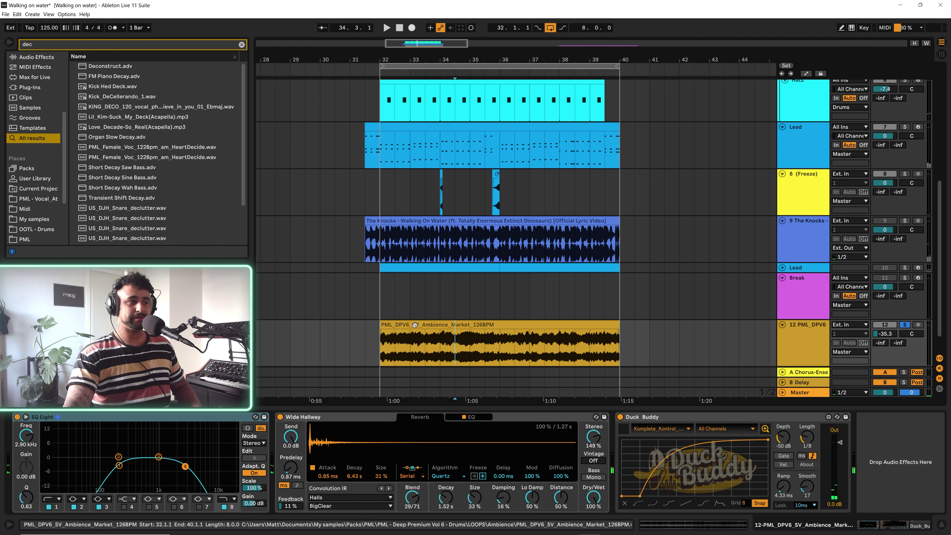
left_click(432, 324)
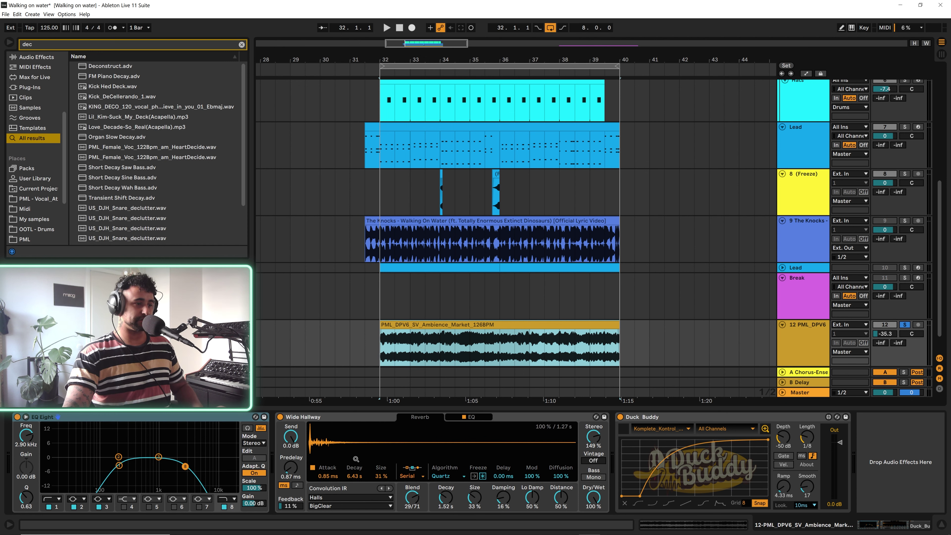
Delete the duplicate Lead track and the Break track
left_click(782, 267)
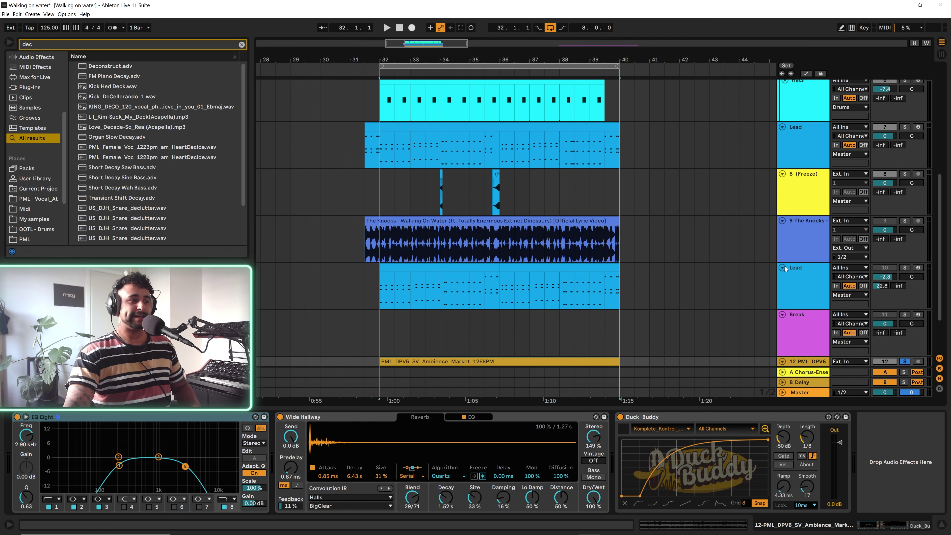
left_click(800, 292)
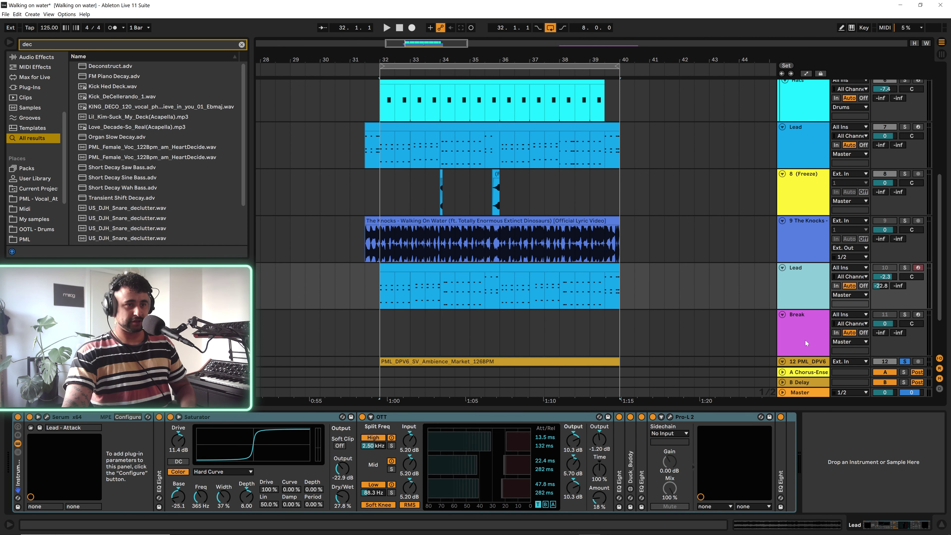
key("Delete")
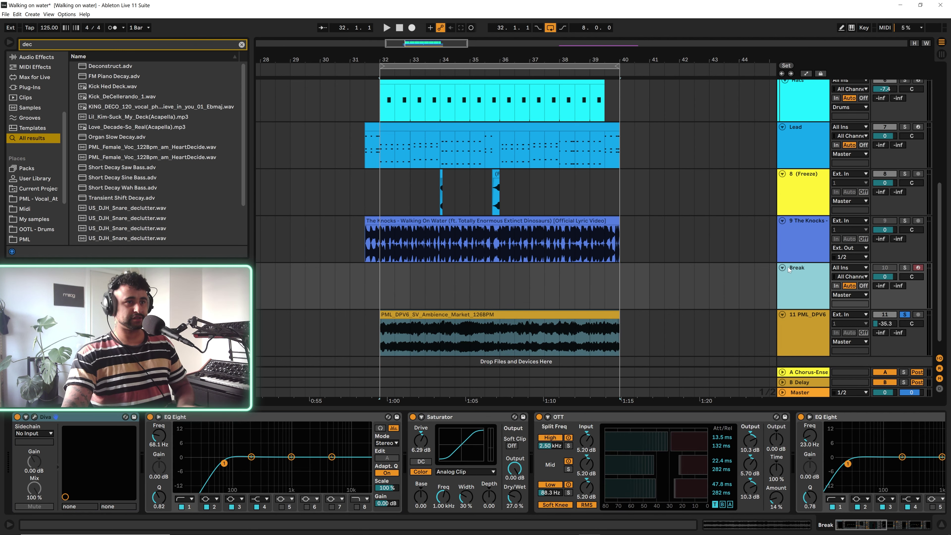
key("Delete")
Open the Lead rack's Serum window showing the TEED Dino Bass patch
left_click(808, 158)
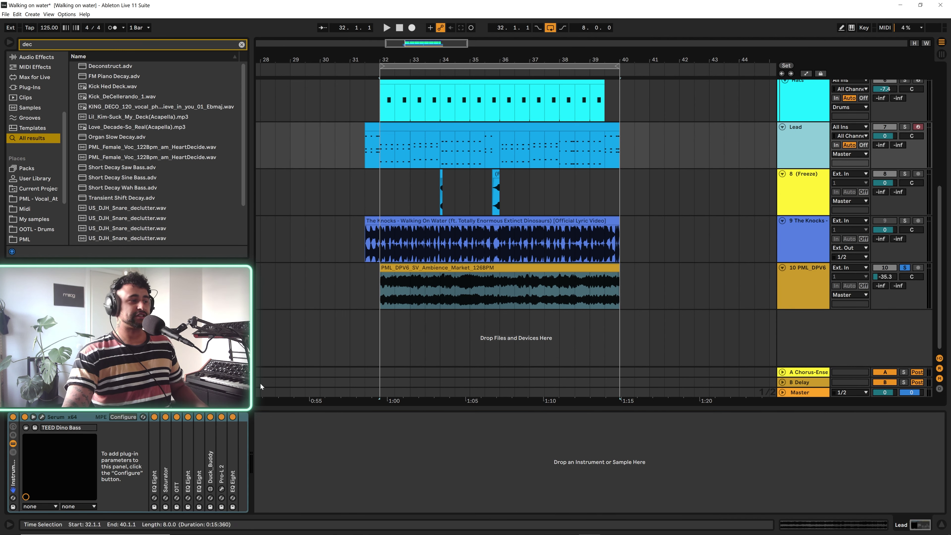
left_click(43, 417)
left_click(790, 21)
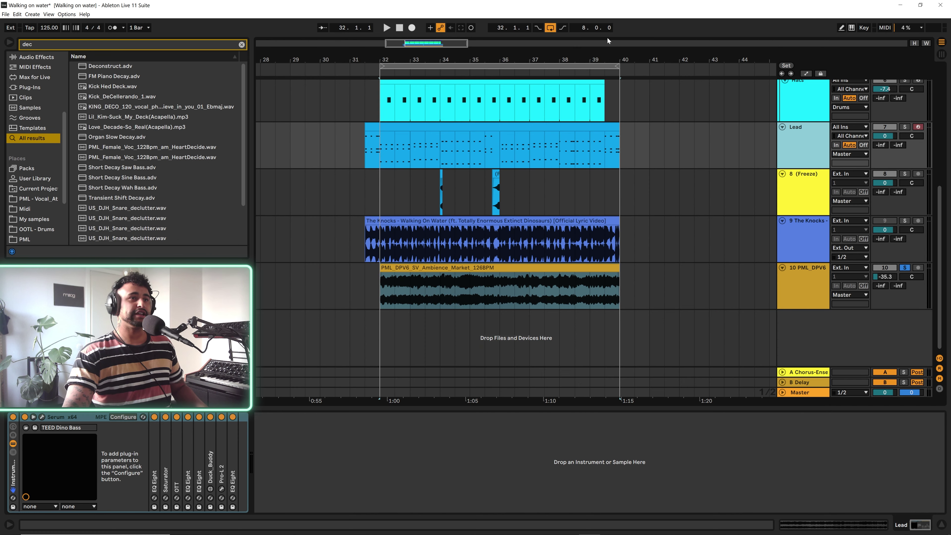
left_click(42, 417)
left_click(662, 37)
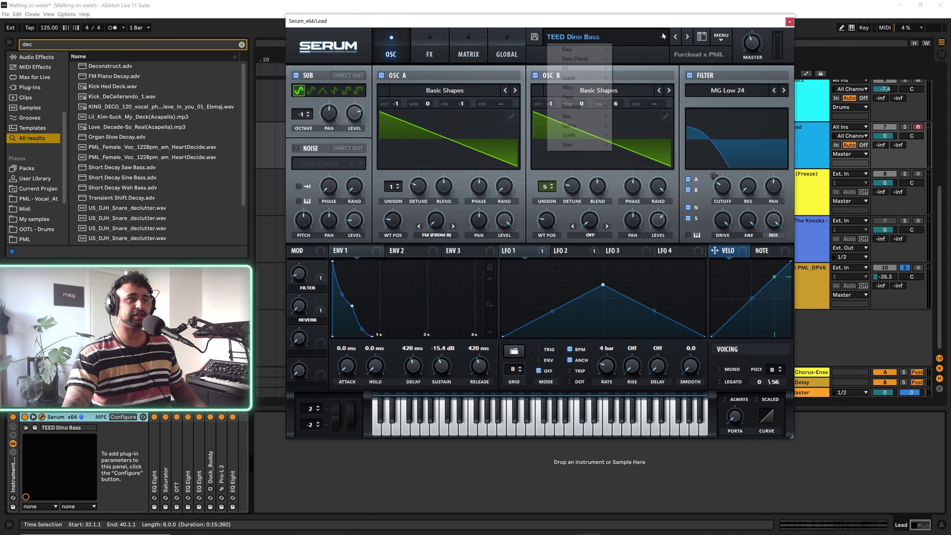
mouse_move(596, 145)
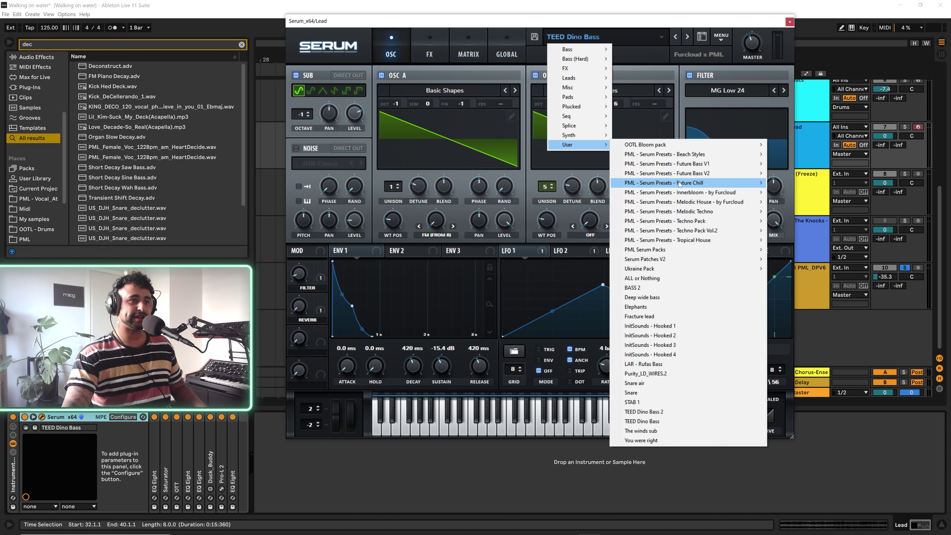
mouse_move(690, 211)
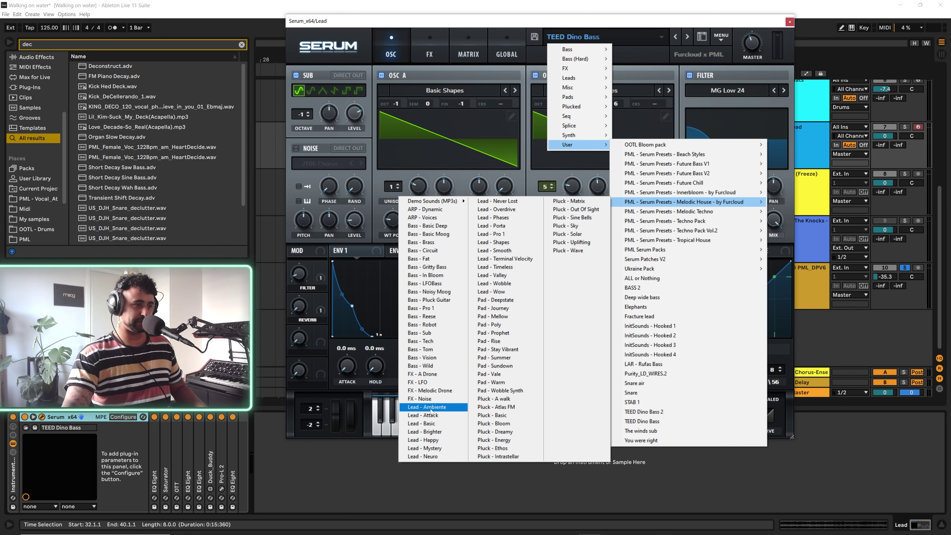
left_click(673, 27)
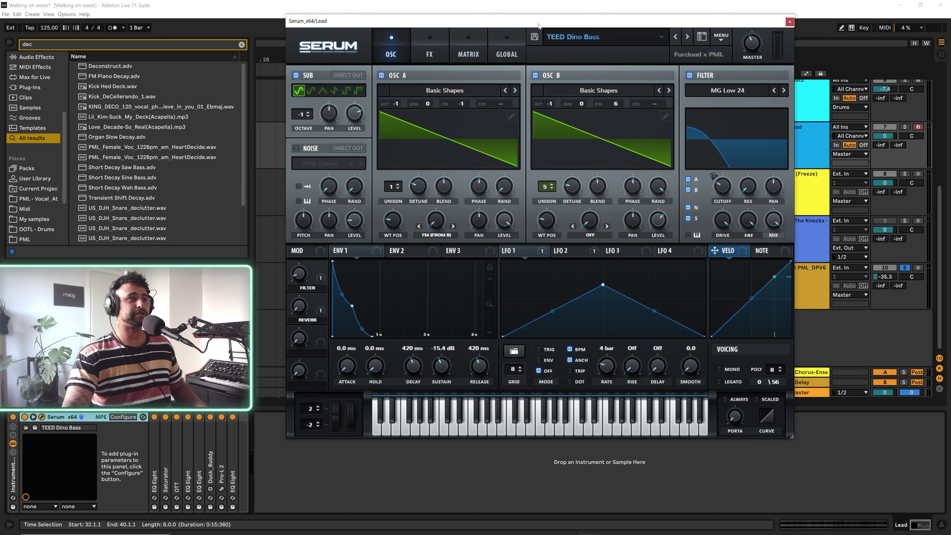
left_click_drag(538, 23, 550, 24)
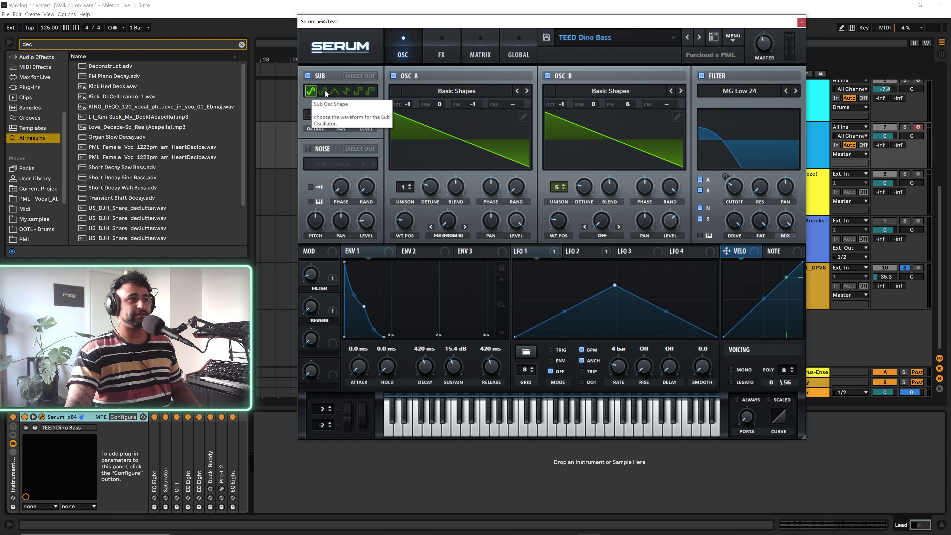
Switch off OSC A and OSC B to hear the sub alone, expand EQ Eight, then re-enable both
left_click(393, 76)
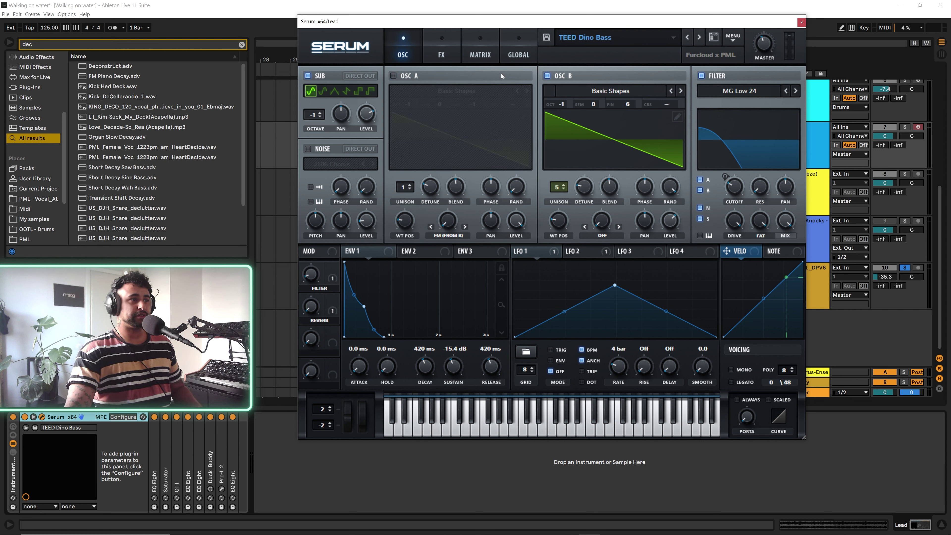
left_click(547, 76)
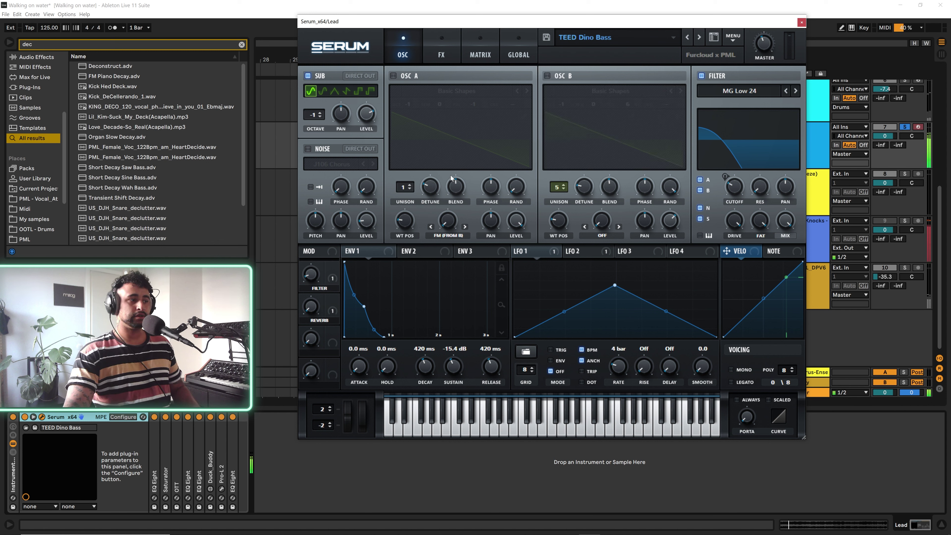
double_click(153, 479)
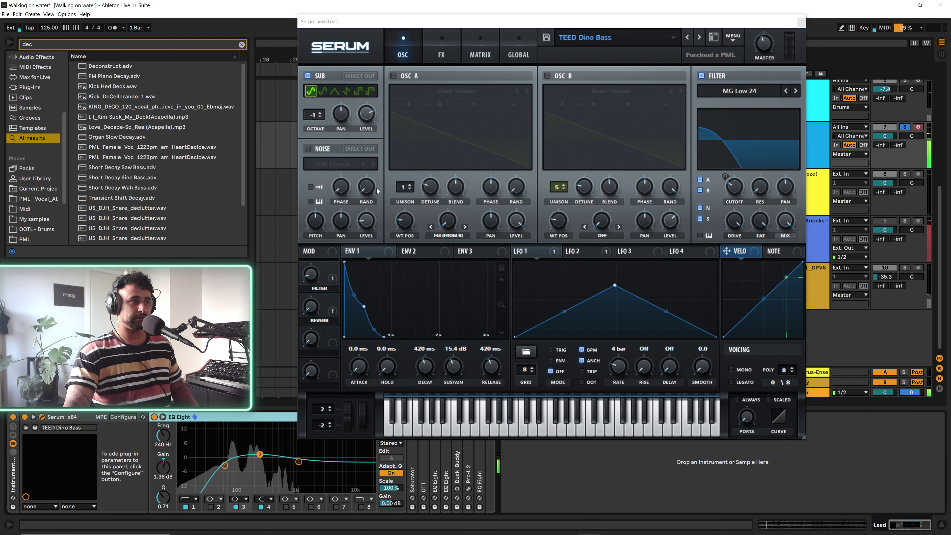
left_click(393, 76)
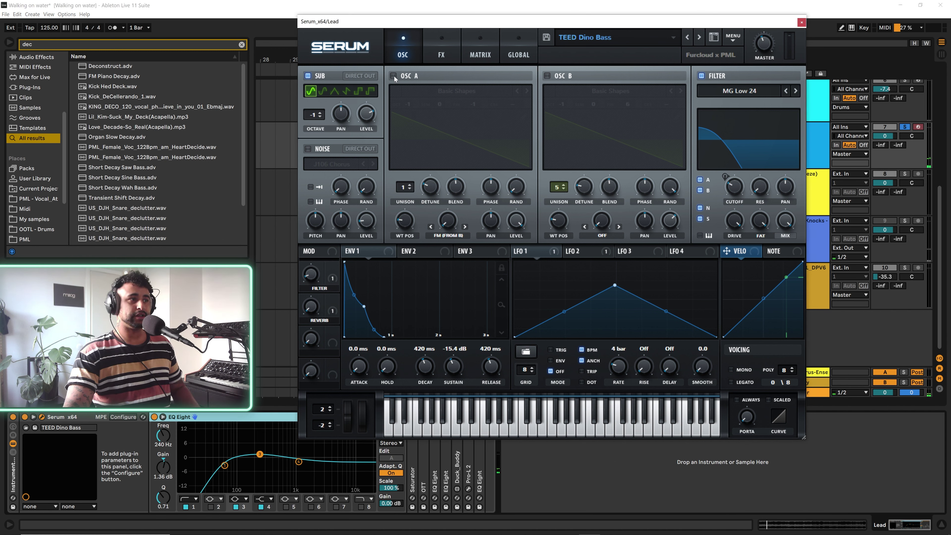
left_click(394, 76)
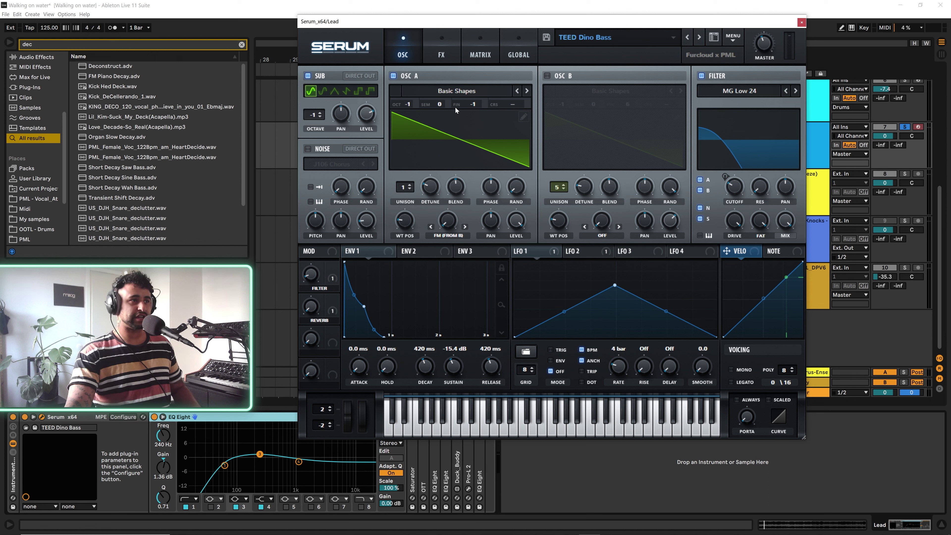
left_click(547, 76)
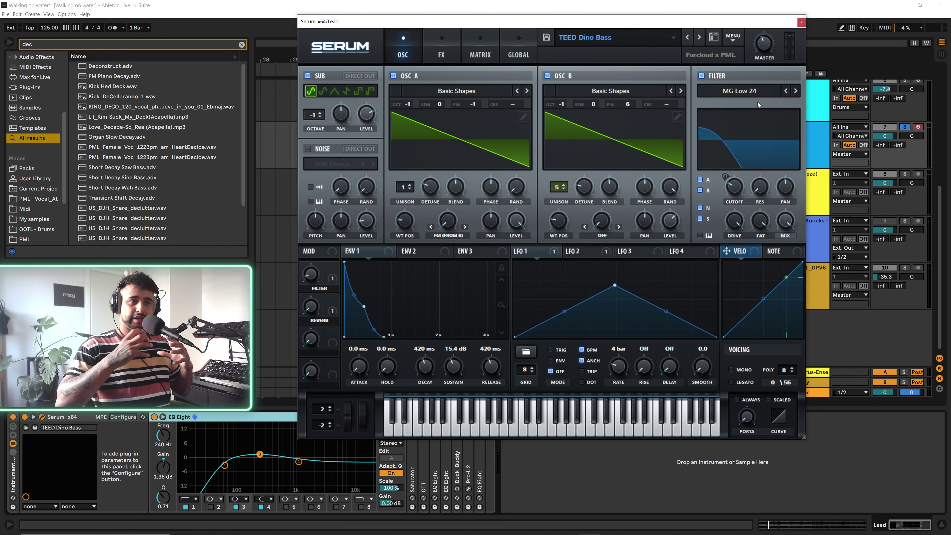
Play the lead and bypass LFO 2's Fil Cutoff modulation to compare
left_click(585, 252)
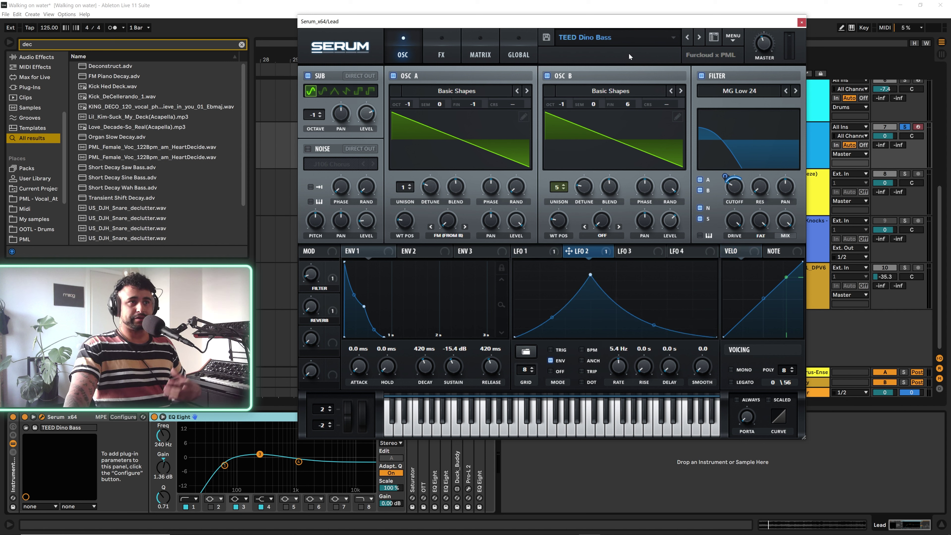
left_click(416, 252)
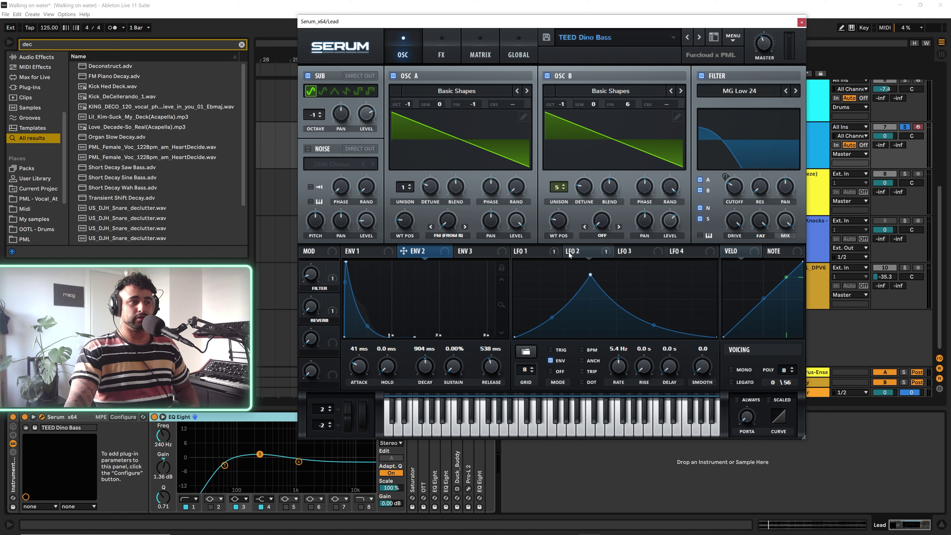
left_click(588, 254)
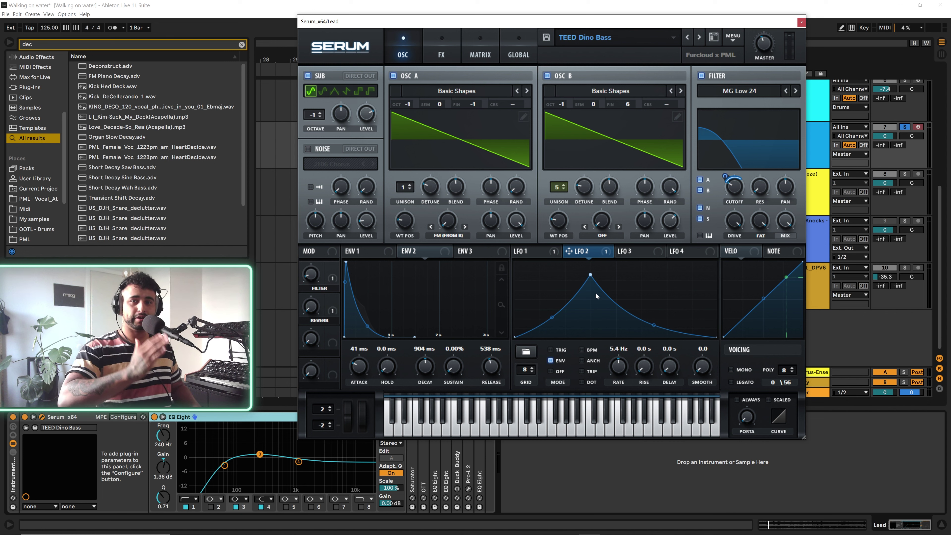
key("space")
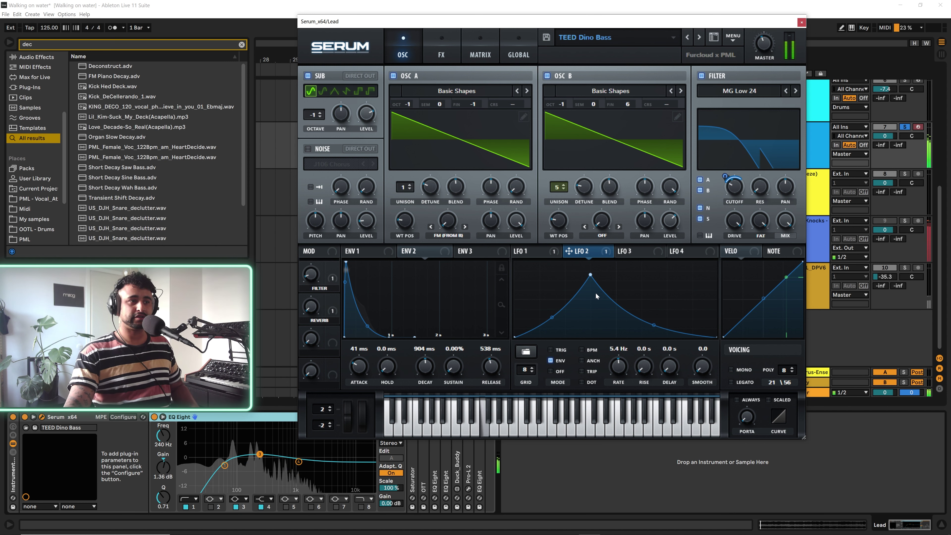
right_click(601, 254)
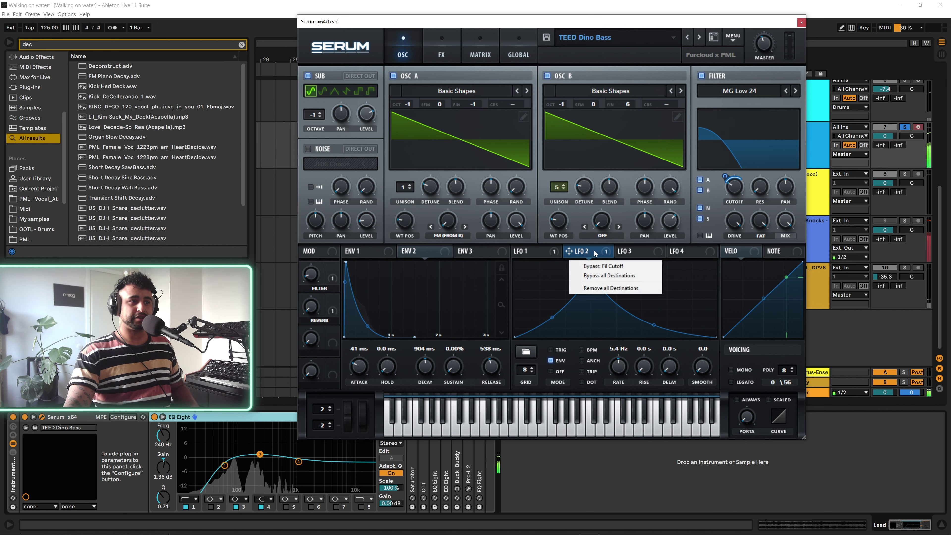
left_click(603, 266)
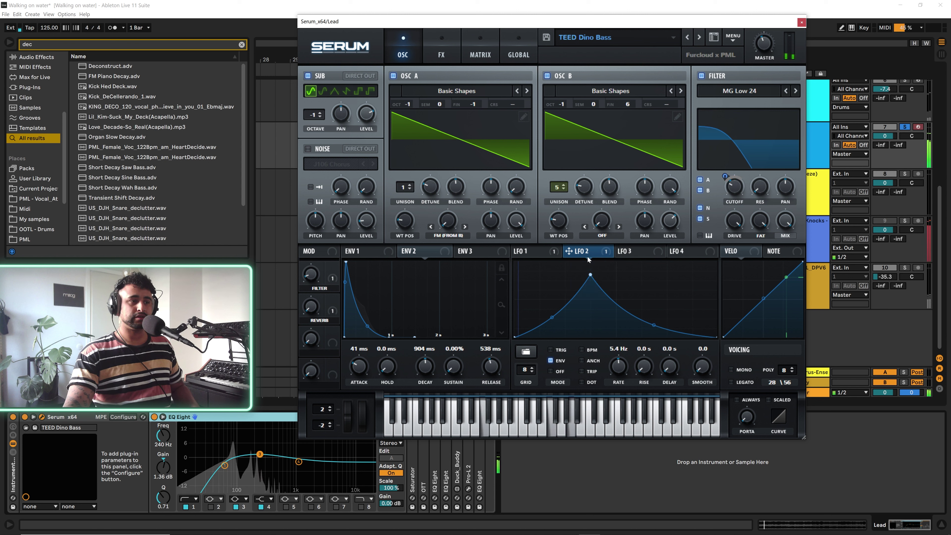
left_click(359, 253)
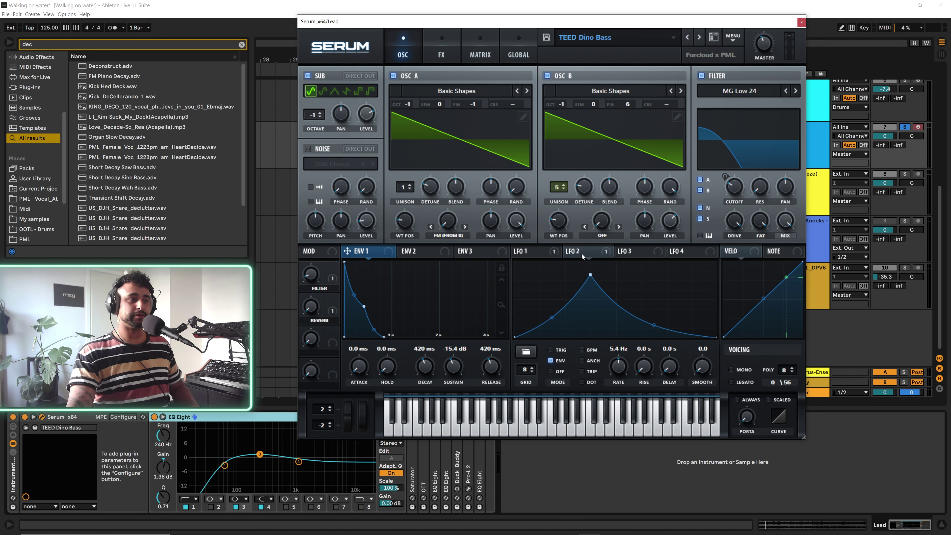
Re-enable LFO 2's Fil Cutoff modulation and move its peak to mid-cycle, raised slightly
right_click(582, 254)
left_click(594, 267)
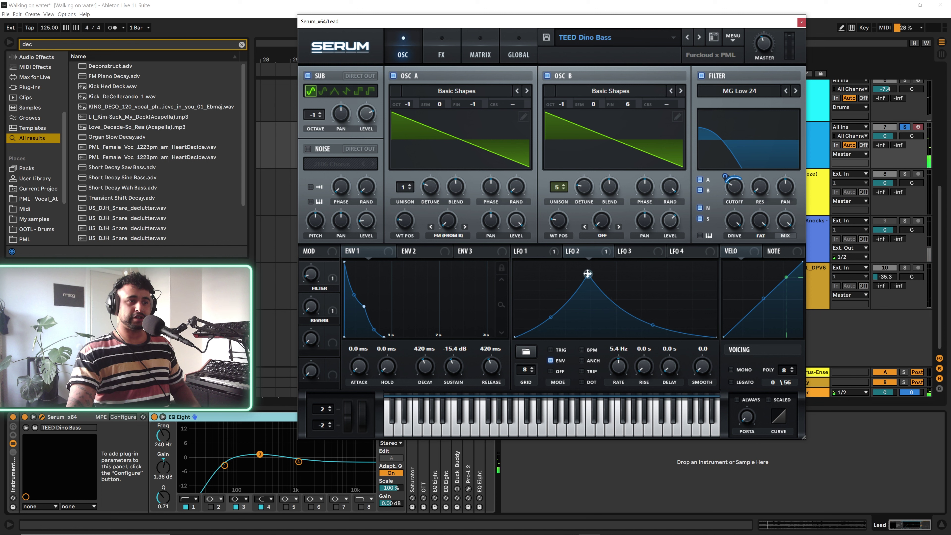
left_click(522, 251)
left_click_drag(487, 268, 591, 279)
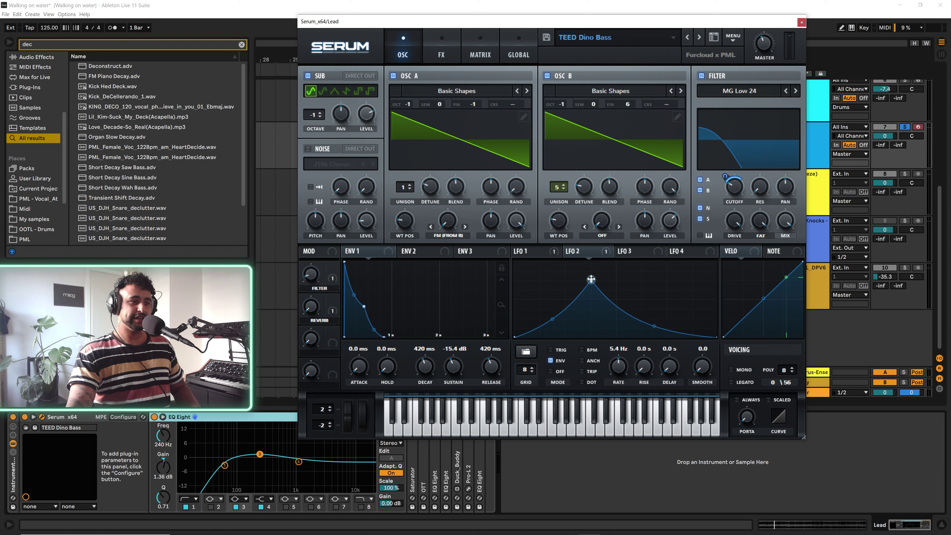
mouse_move(591, 279)
left_mouse_down()
mouse_move(590, 320)
mouse_move(587, 257)
mouse_move(592, 282)
left_mouse_up()
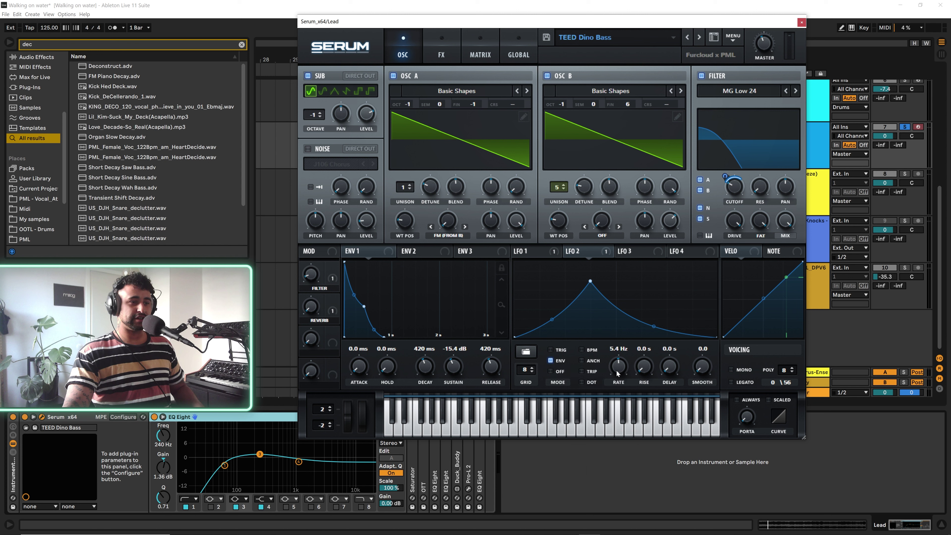
scroll(618, 369, "up", 2)
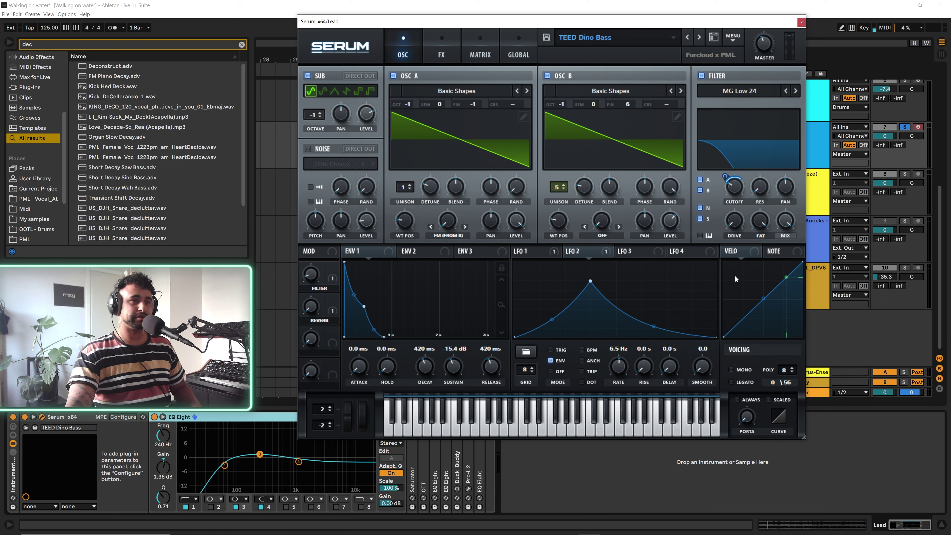
key("space")
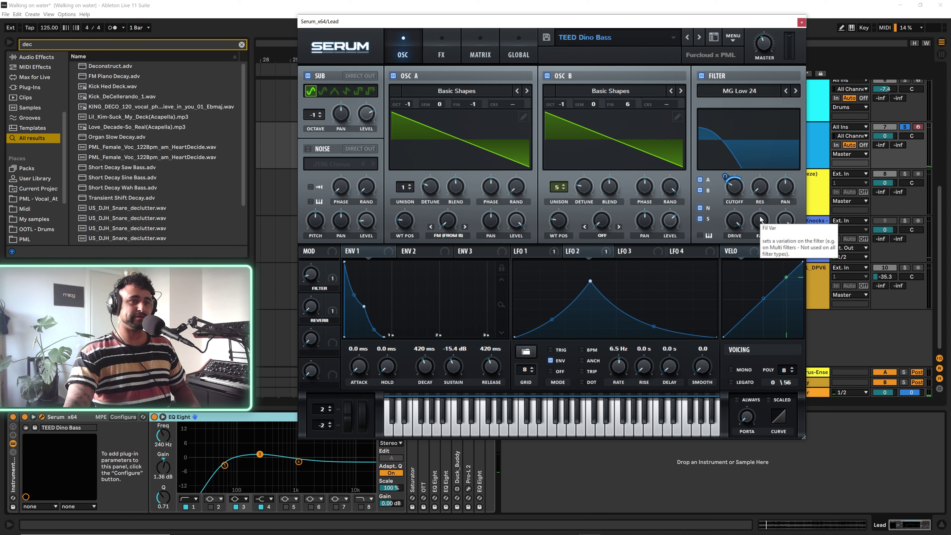
left_click_drag(760, 219, 728, 300)
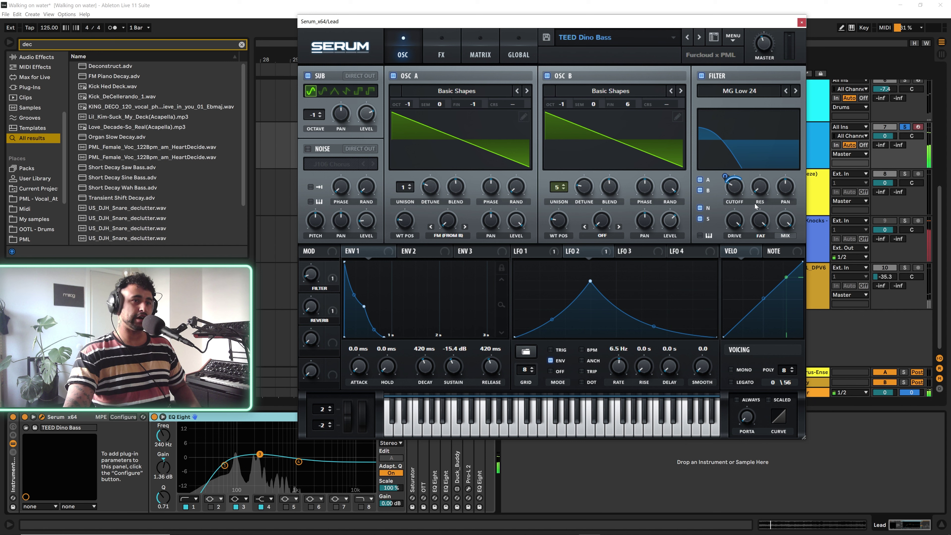
Disable Chorus and Delay on Serum's FX page
left_click(444, 60)
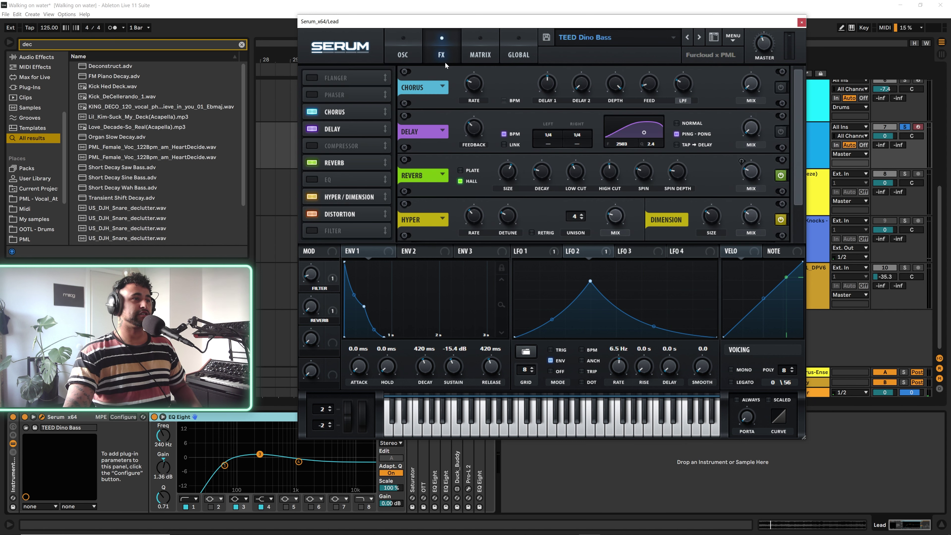
left_click(310, 112)
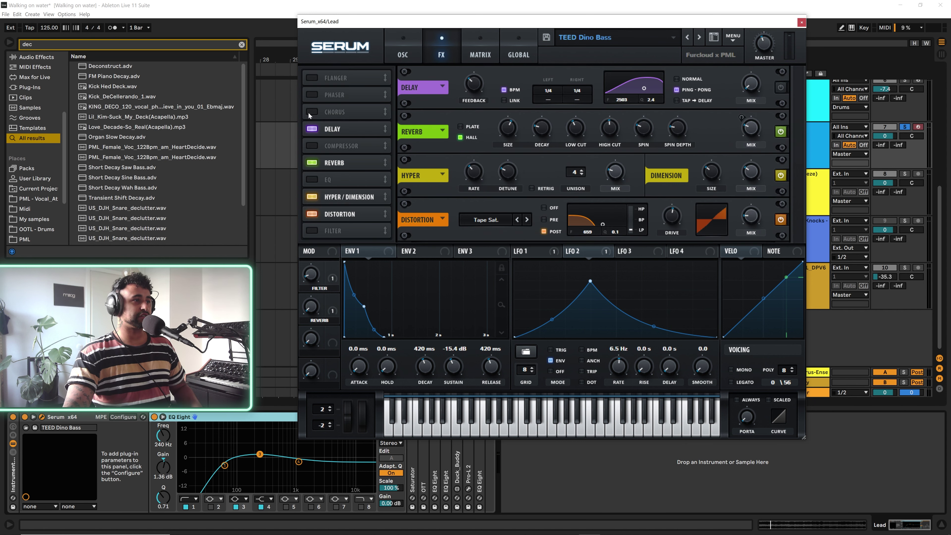
left_click(312, 129)
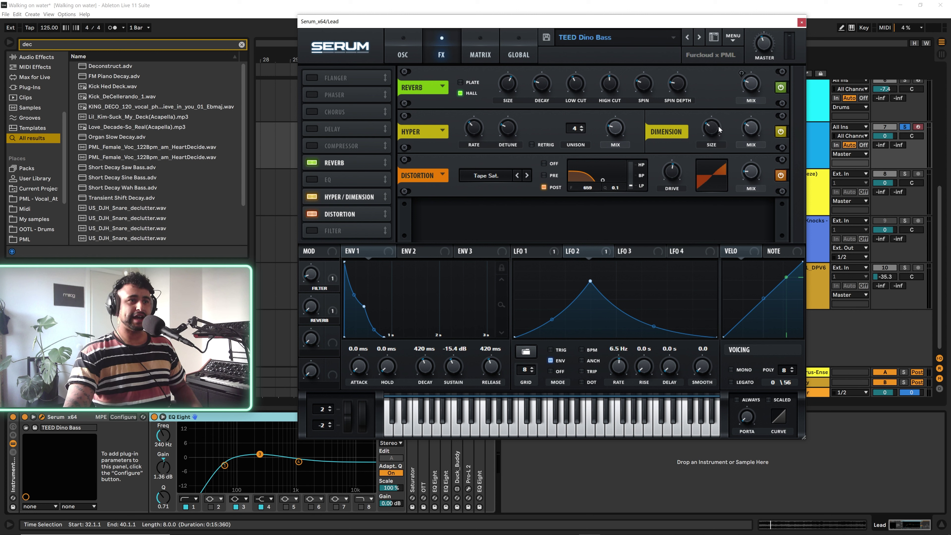
Compare Reverb, Dimension and Distortion off and on during playback, leaving them active
left_click(781, 131)
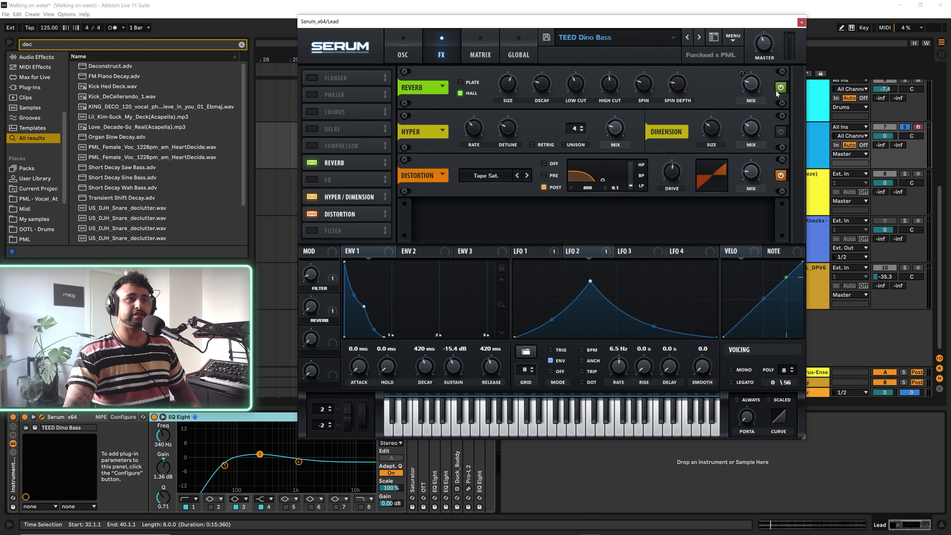
left_click(781, 87)
left_click(780, 175)
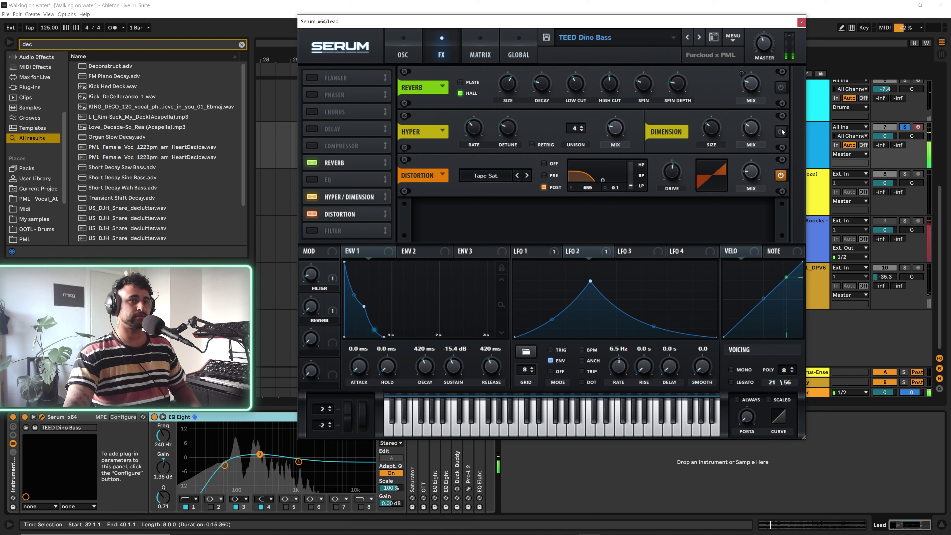
left_click(781, 175)
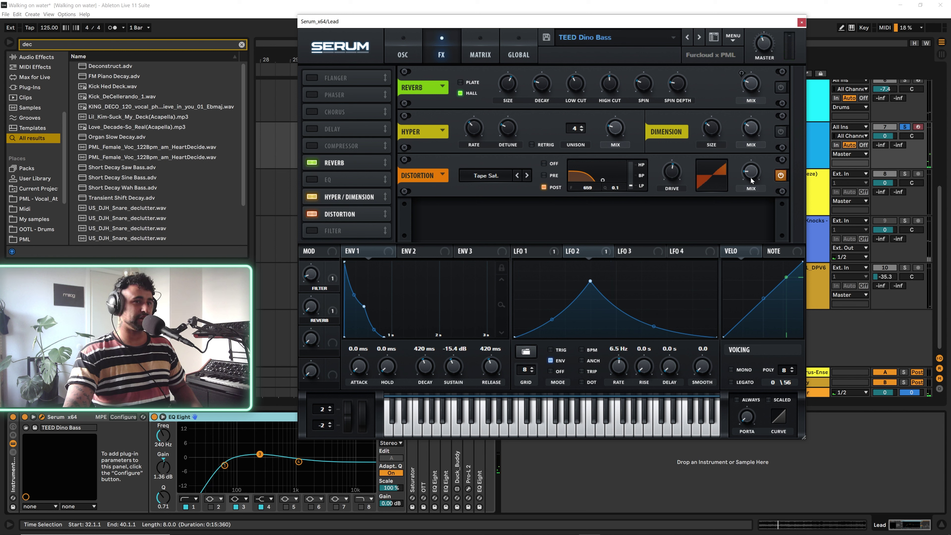
left_click(781, 131)
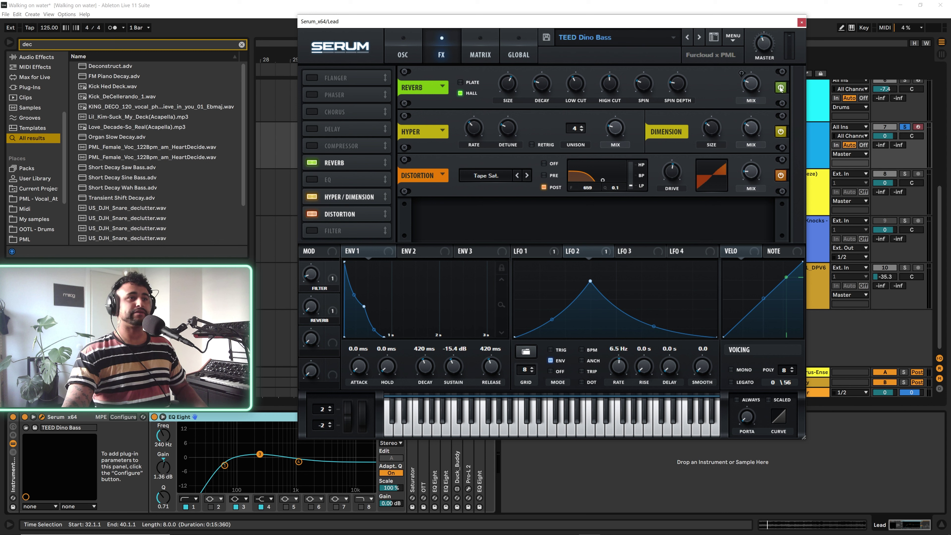
key("space")
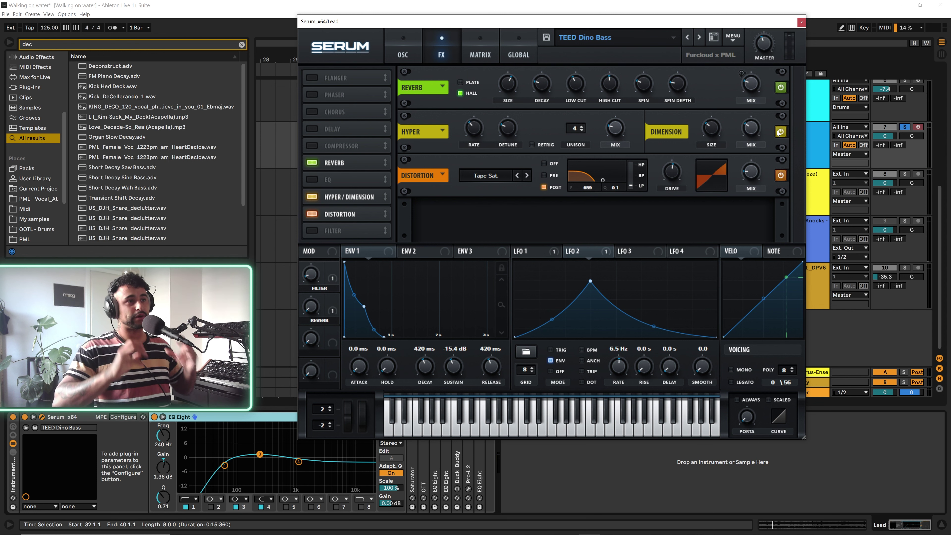
key("space")
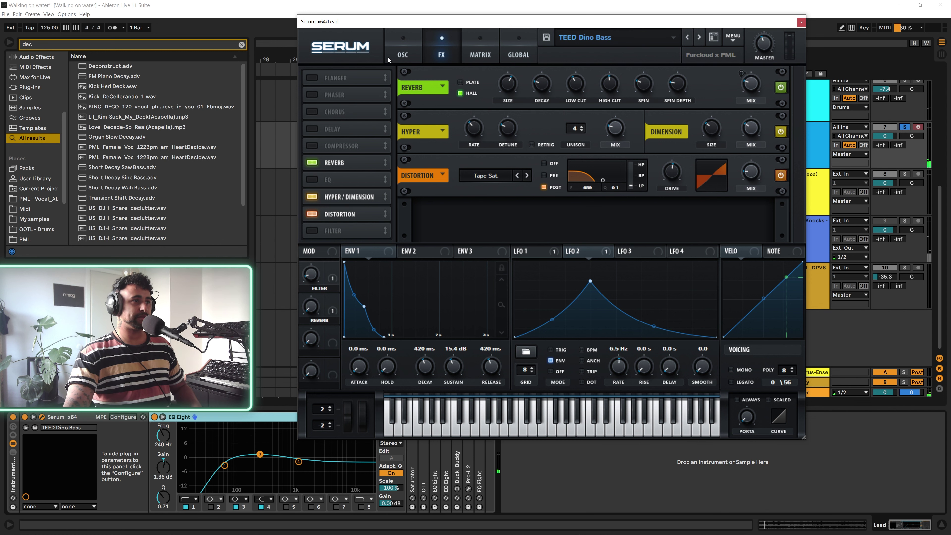
left_click(403, 54)
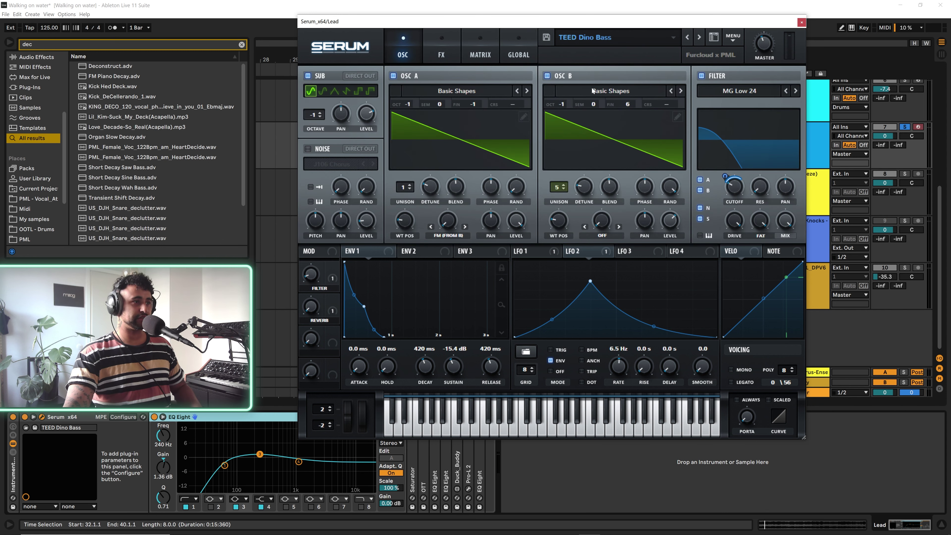
Close Serum and open the Lead clip in an enlarged piano roll
left_click(802, 22)
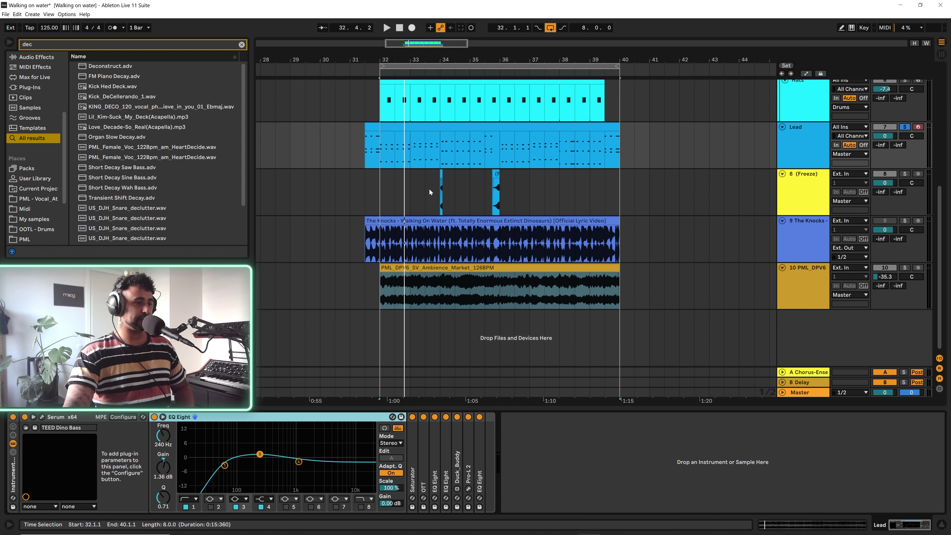
double_click(435, 124)
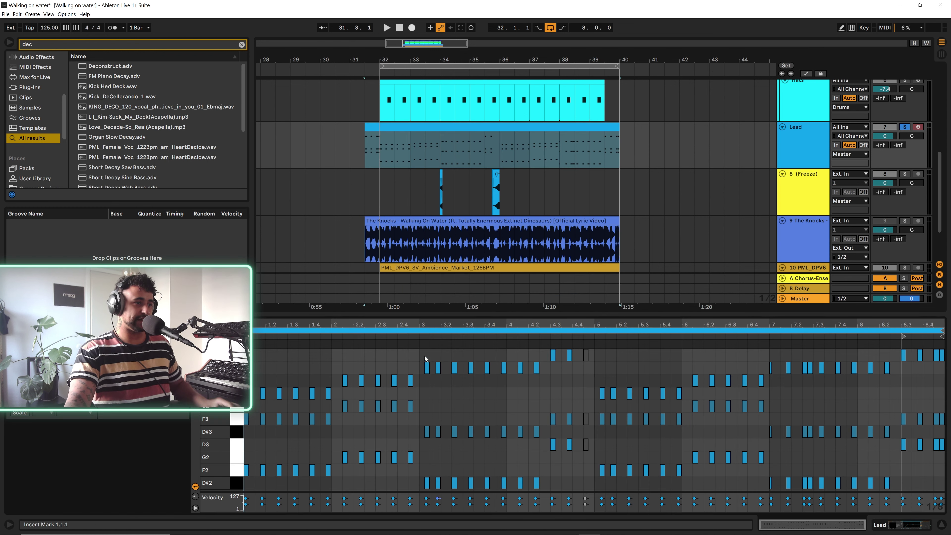
left_click_drag(421, 313, 425, 135)
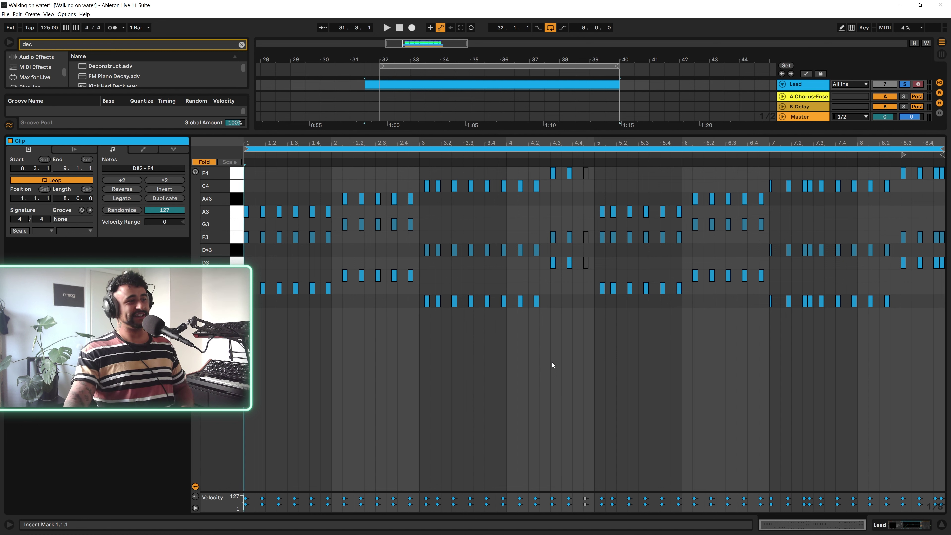
Zoom into the Lead notes, play the melody, then close the clip view
left_click(318, 385)
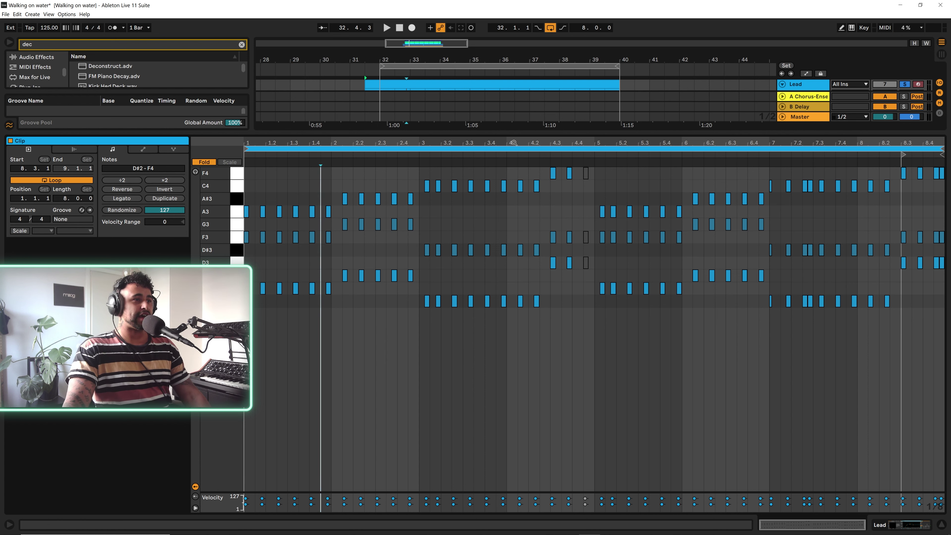
left_click_drag(456, 143, 464, 154)
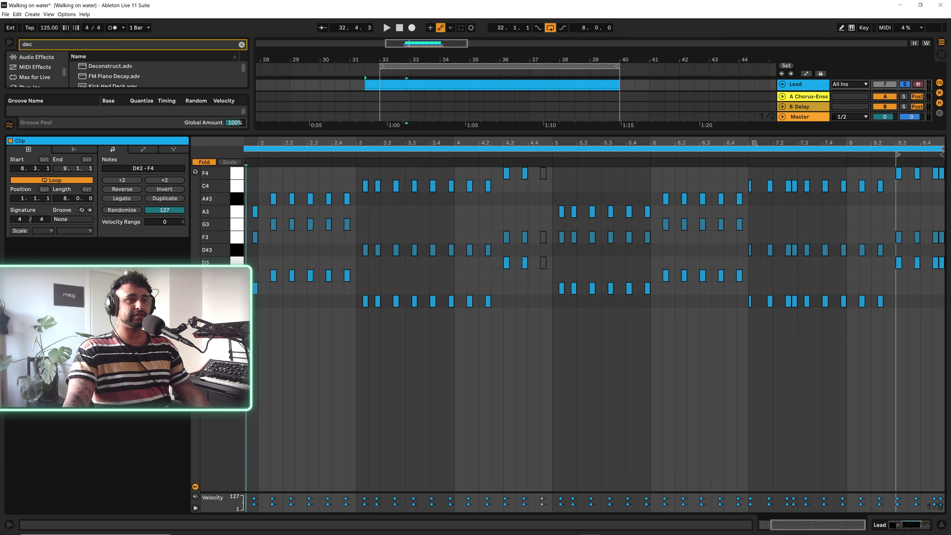
mouse_move(679, 143)
left_mouse_down()
mouse_move(679, 155)
mouse_move(679, 147)
left_mouse_up()
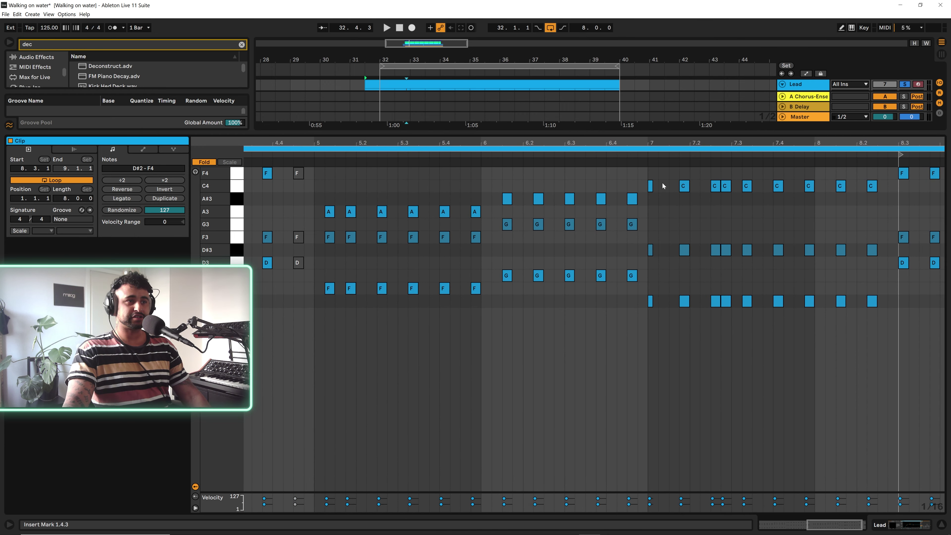
key("space")
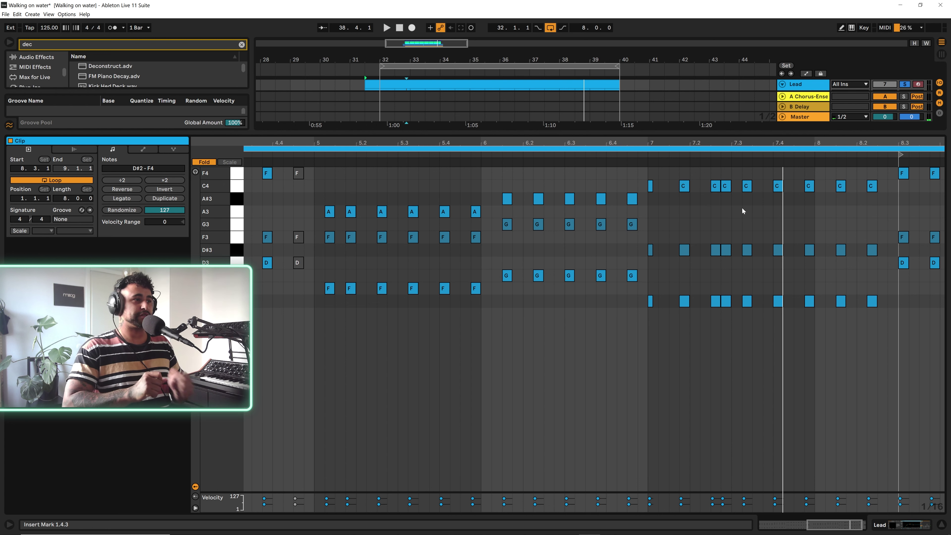
left_click_drag(484, 143, 483, 136)
left_click(941, 524)
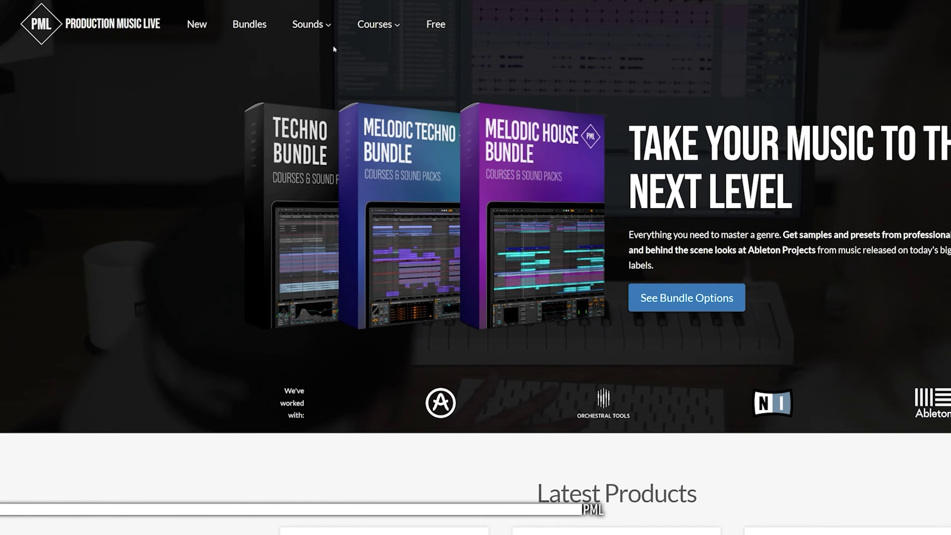
Look over the Production Music Live bundles and the Techno Volume 2 Serum Presets page
mouse_move(361, 28)
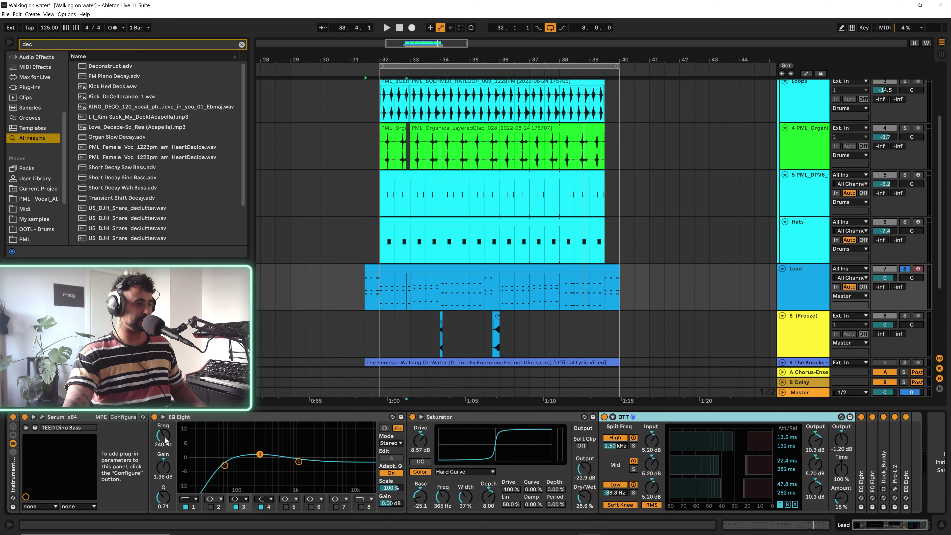
Collapse the Lead's effects and group them into one Audio Effect Rack with Ctrl+G
left_click(180, 416)
double_click(180, 417)
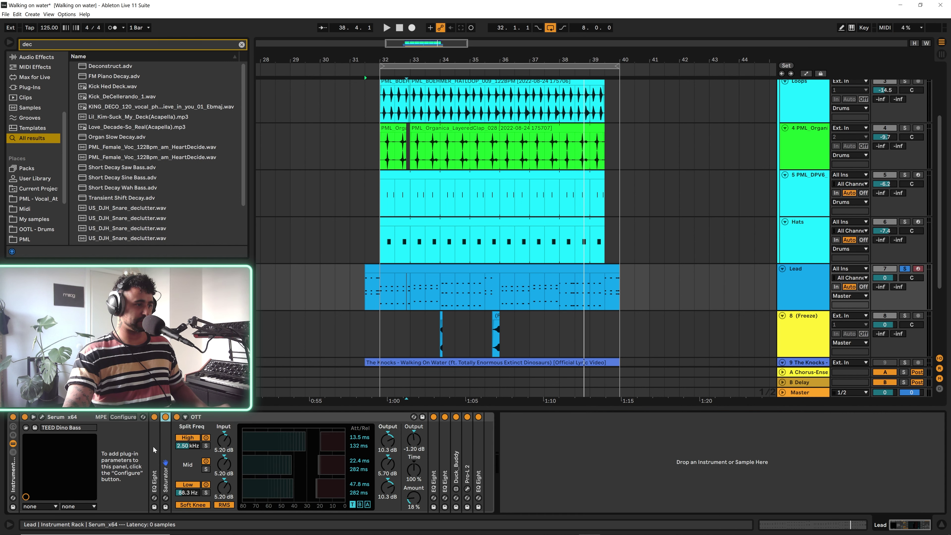
double_click(228, 417)
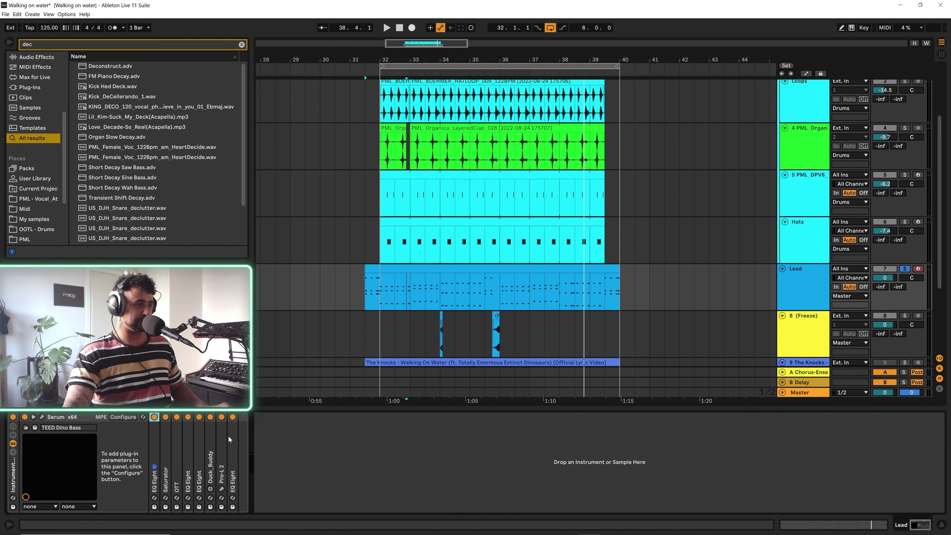
key("ctrl+g")
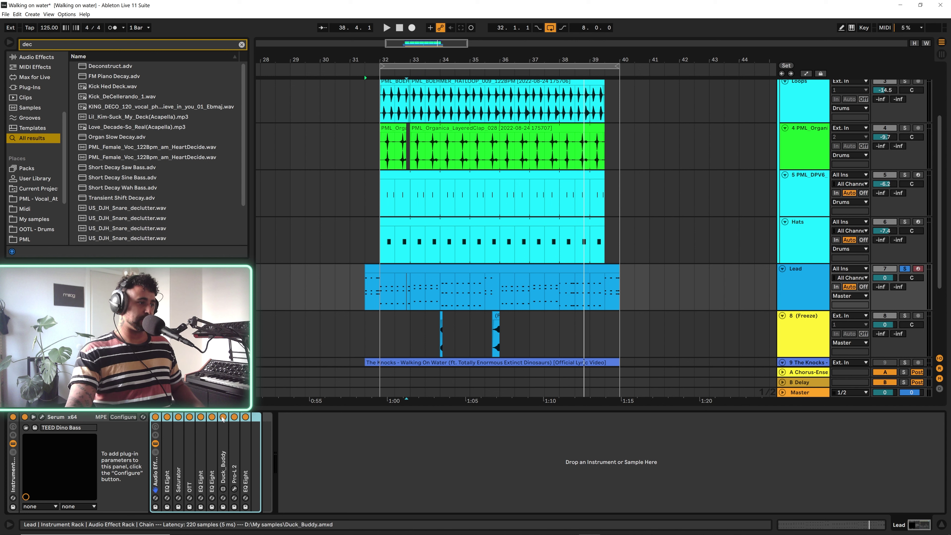
Play the lead with the rack bypassed, then active, and expand the rack's first EQ Eight
left_click(156, 417)
key("space")
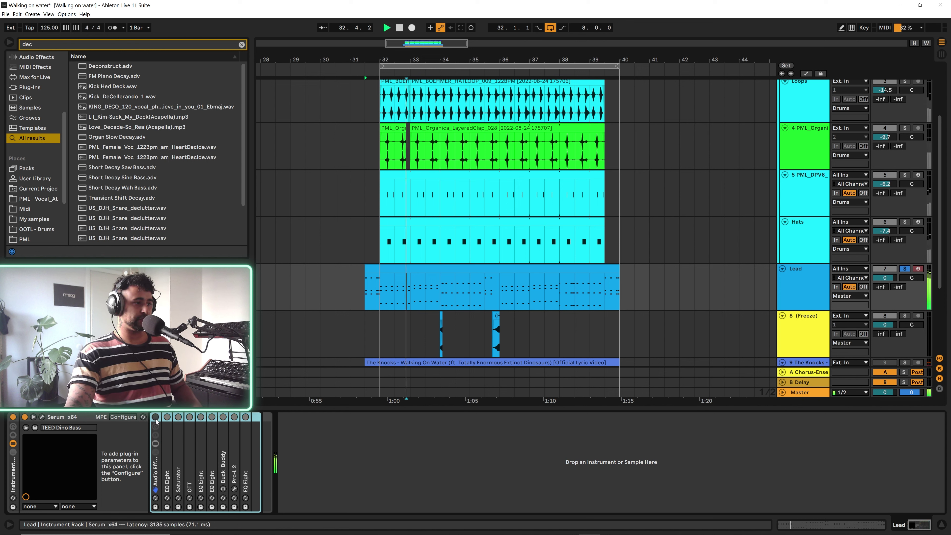
key("space")
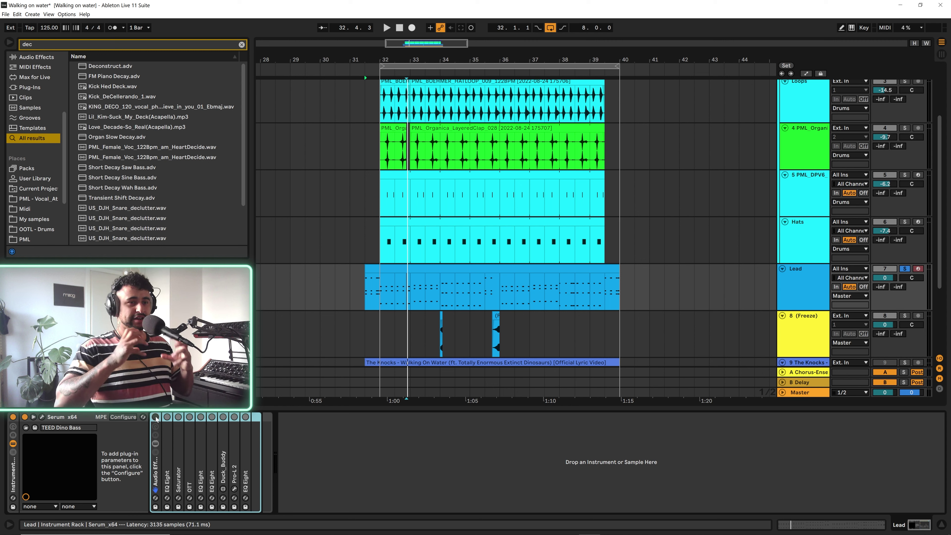
left_click(156, 417)
key("space")
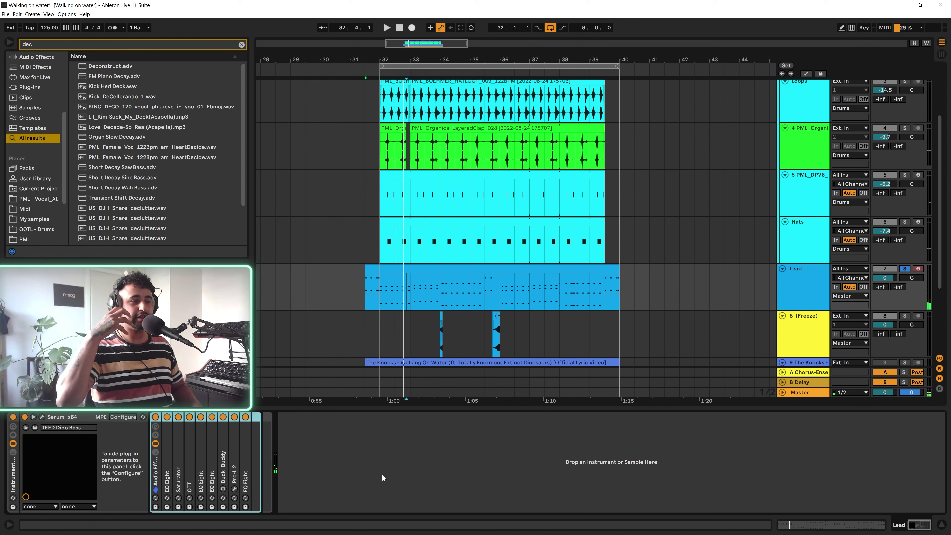
double_click(167, 431)
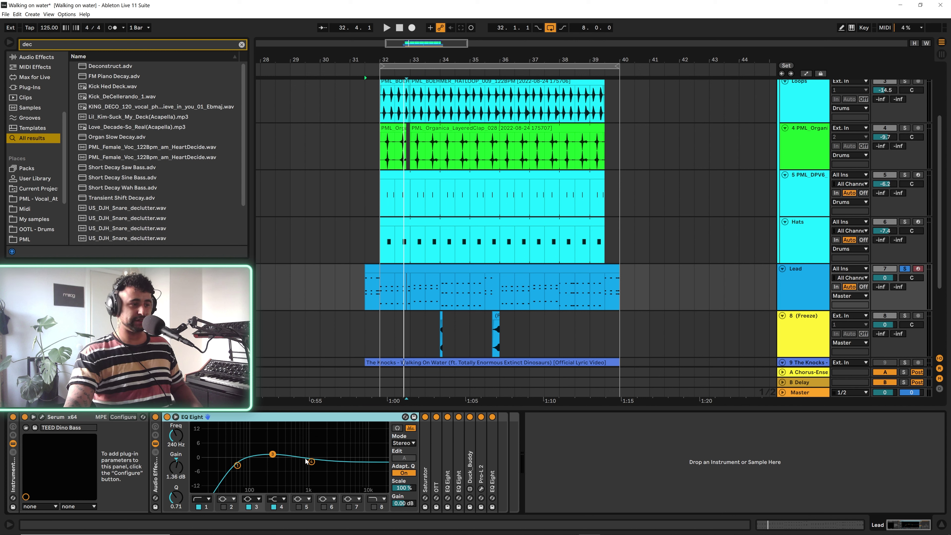
Expand the lead's Saturator and compare it on and off while the drop plays
key("space")
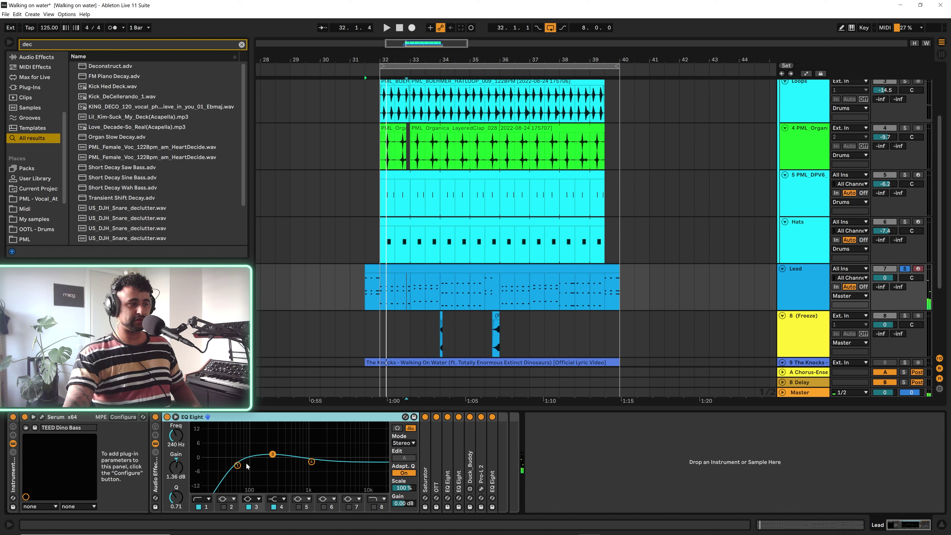
left_click(425, 445)
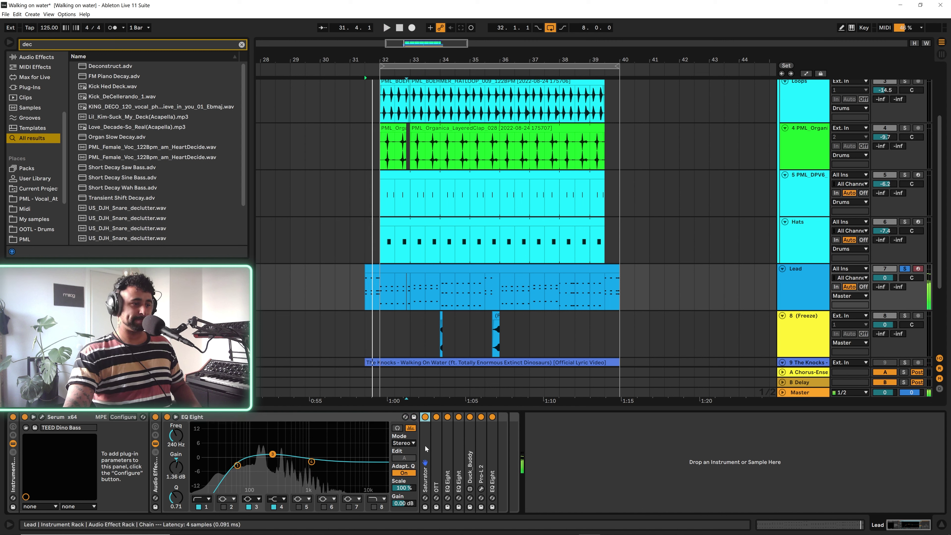
double_click(425, 446)
key("space")
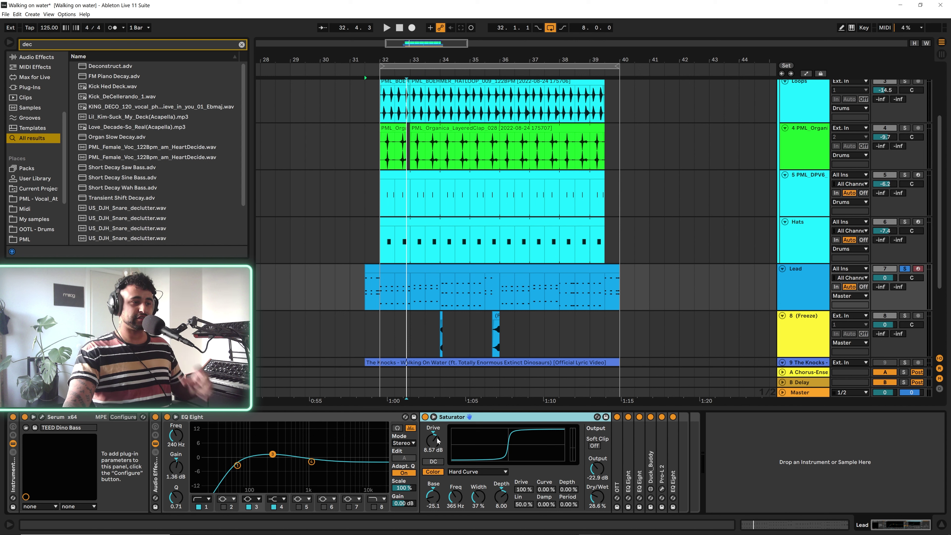
left_click(425, 417)
key("space")
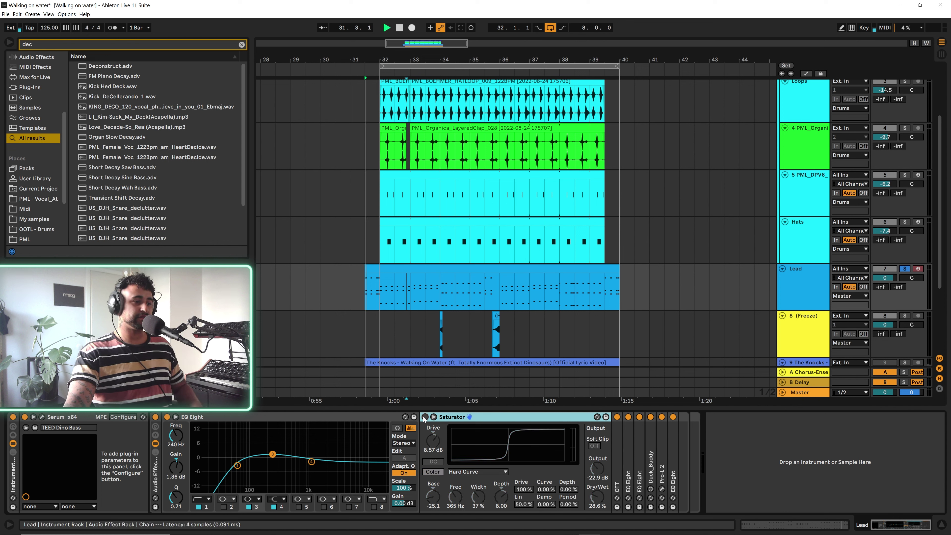
left_click(425, 417)
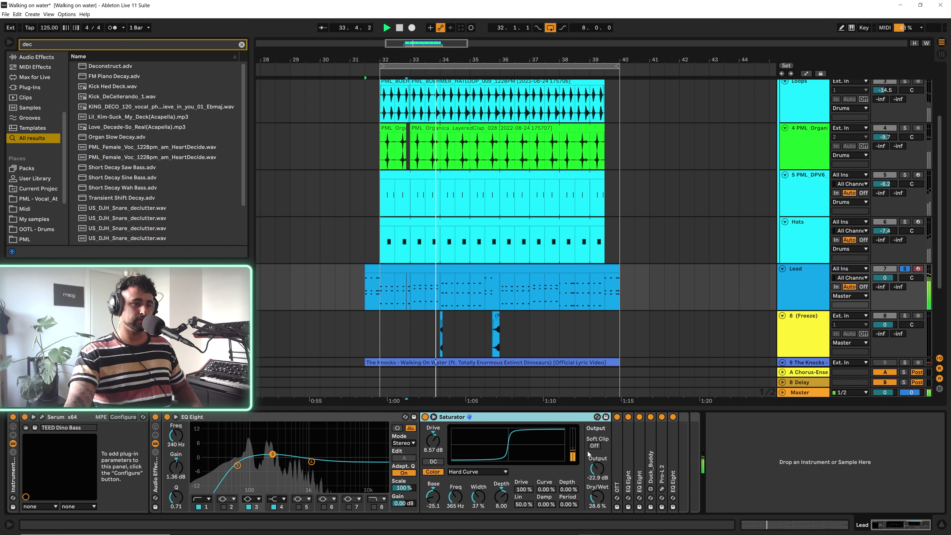
Expand OTT and compare the lead with OTT bypassed and active
double_click(617, 439)
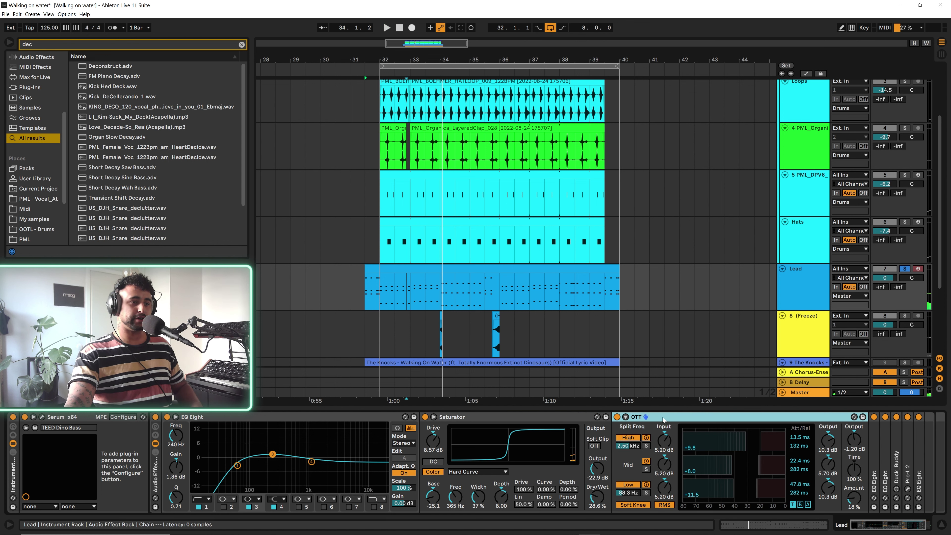
key("Right")
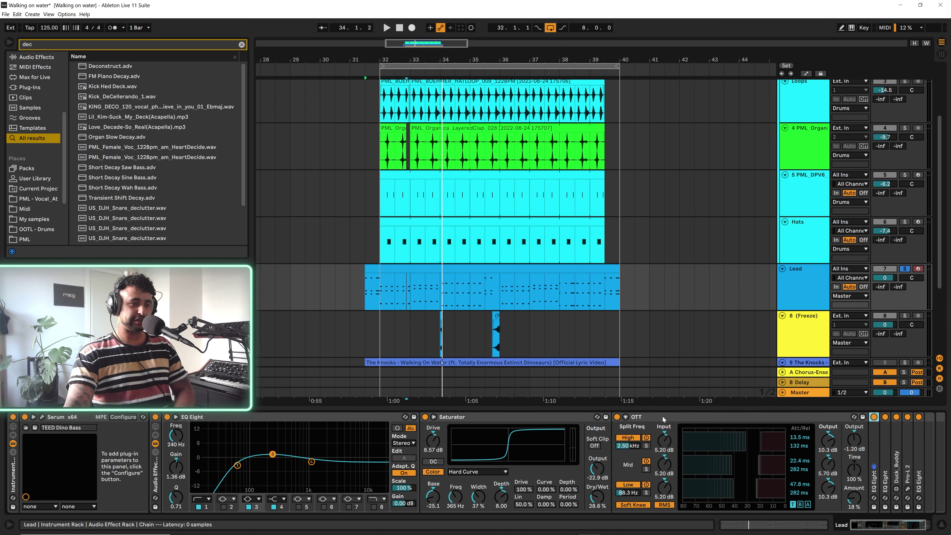
key("Right")
key("Right")
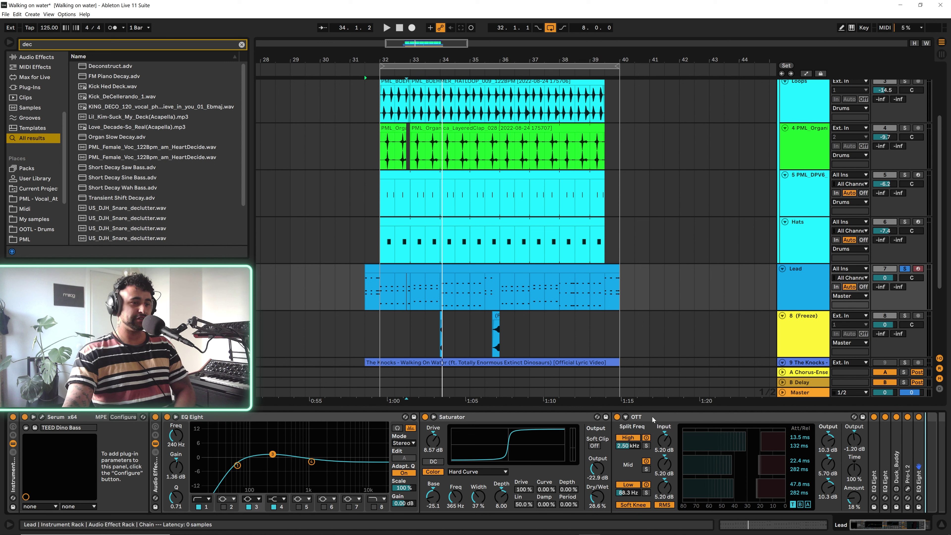
key("space")
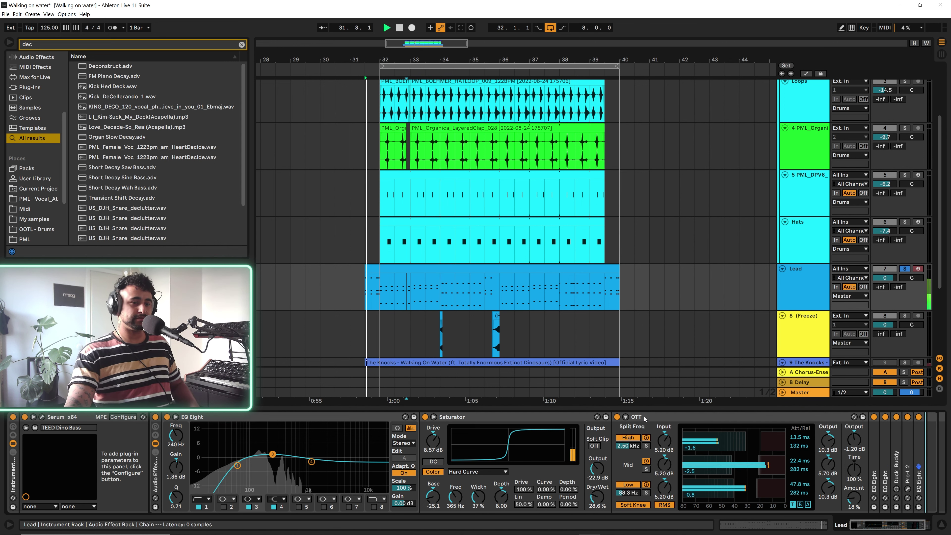
left_click(616, 417)
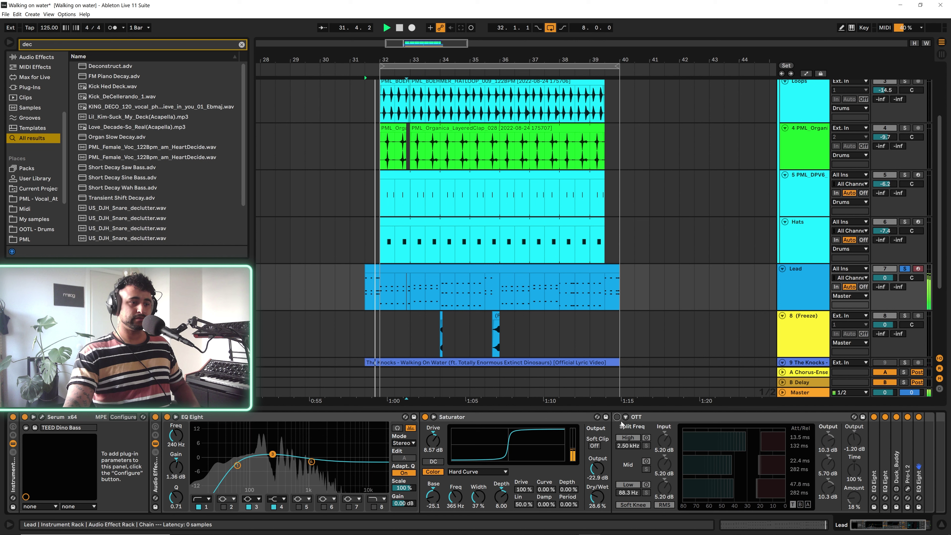
left_click(617, 416)
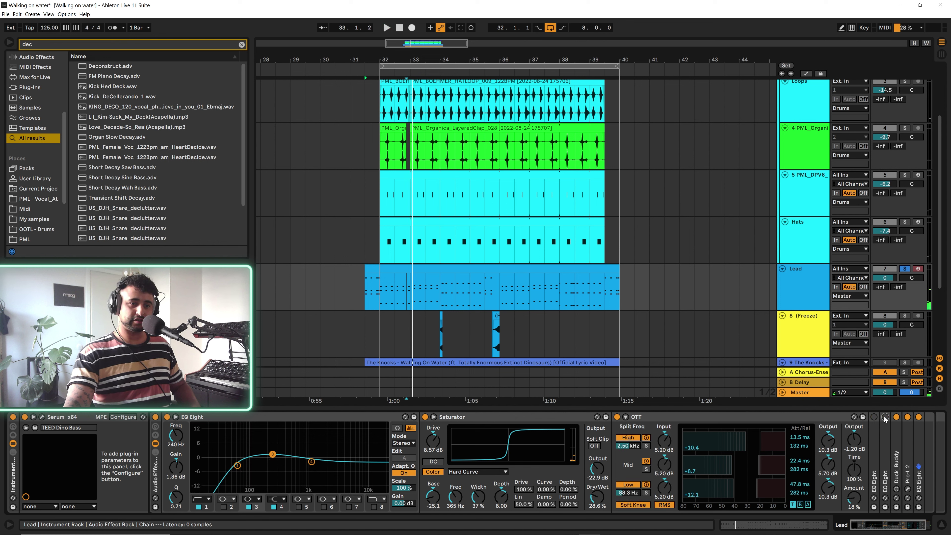
Bypass Duck Buddy, compare OTT on and off again, and expand the following EQ Eight
left_click(897, 417)
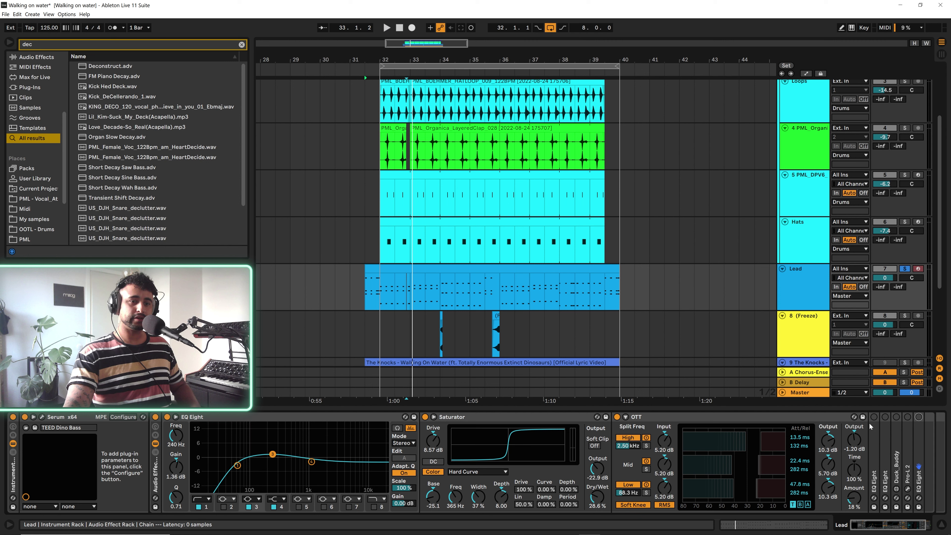
key("space")
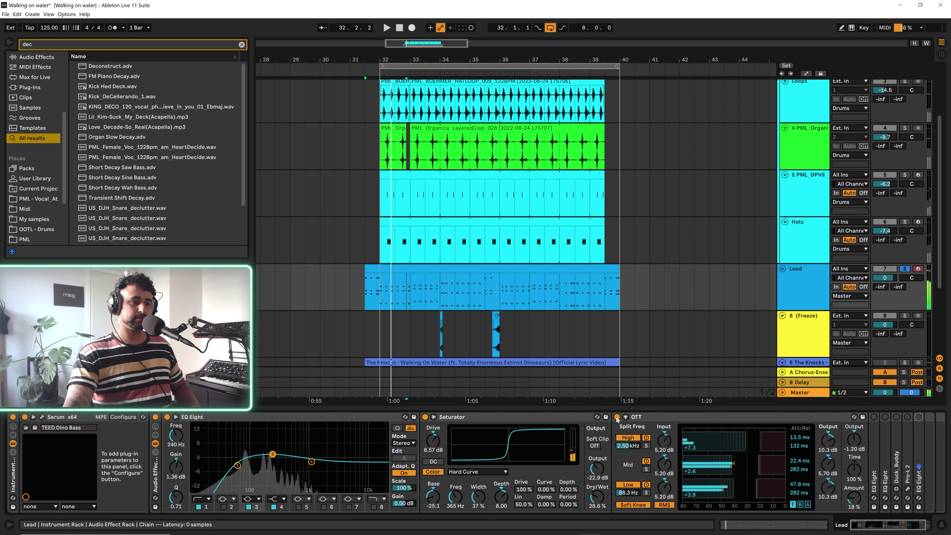
left_click(617, 417)
key("space")
key("space")
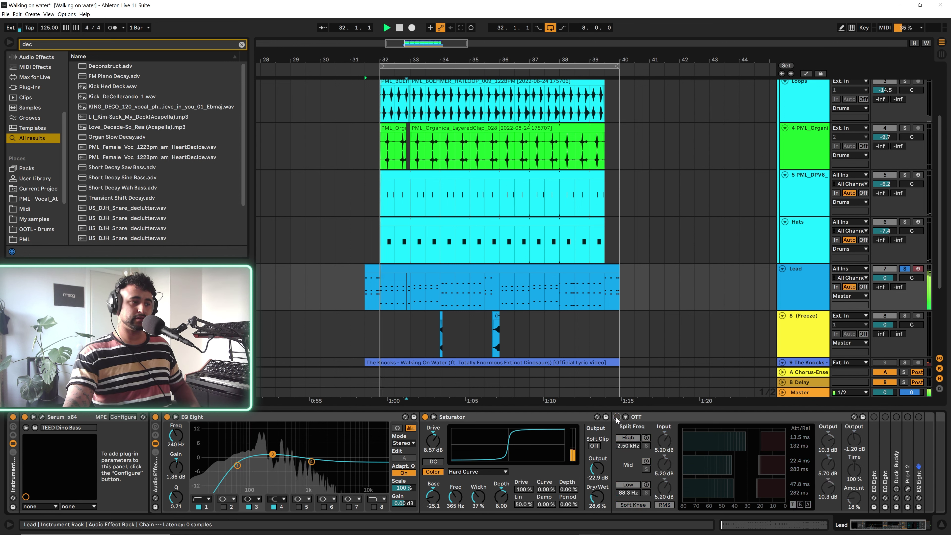
left_click(617, 417)
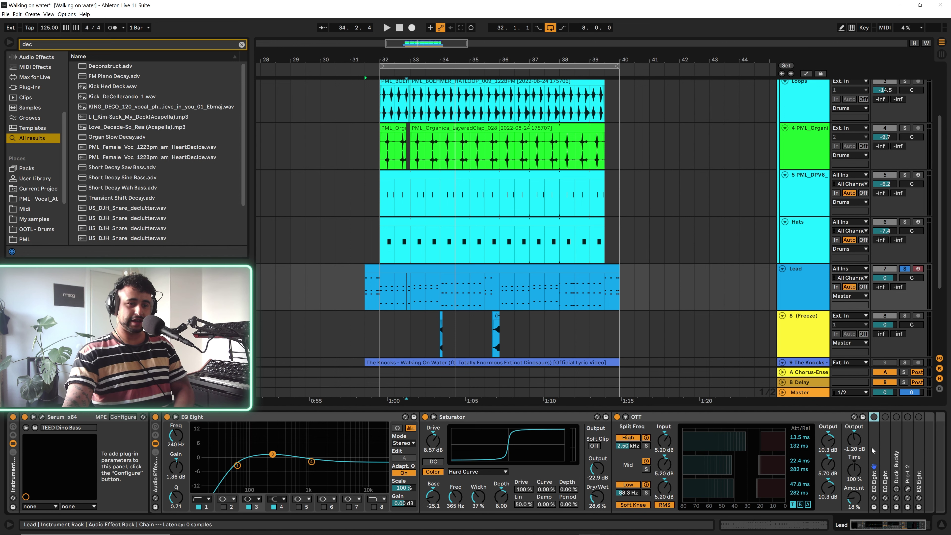
double_click(874, 417)
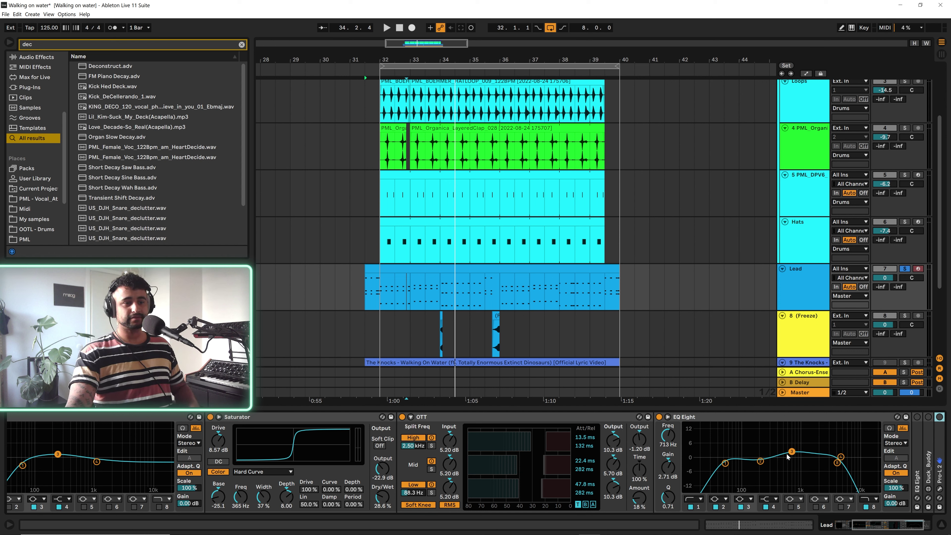
Compare the first EQ Eight after OTT on and off during drop playback
left_click(809, 462)
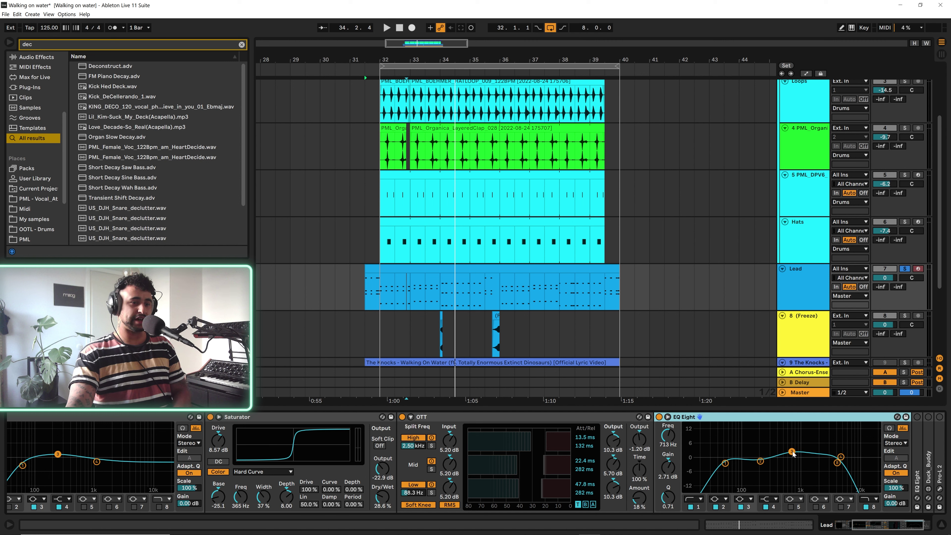
key("space")
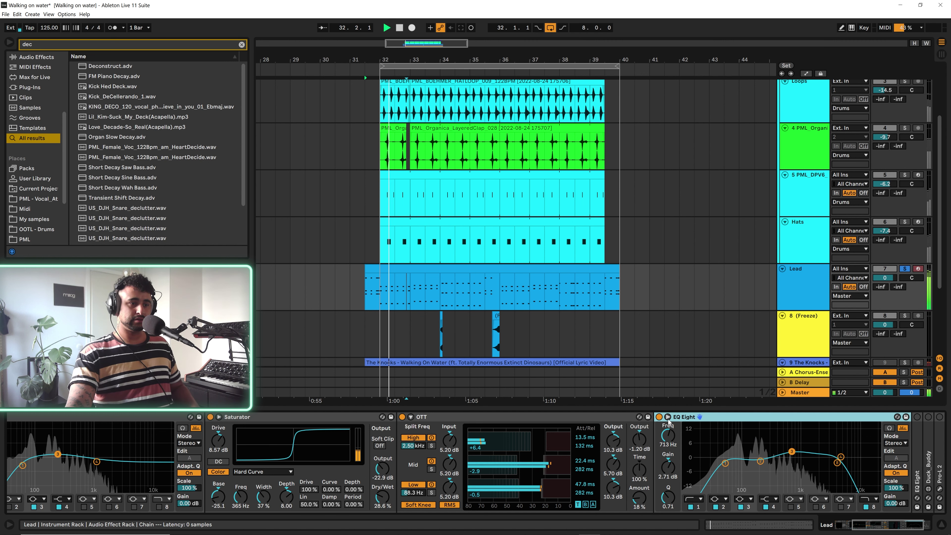
left_click(659, 417)
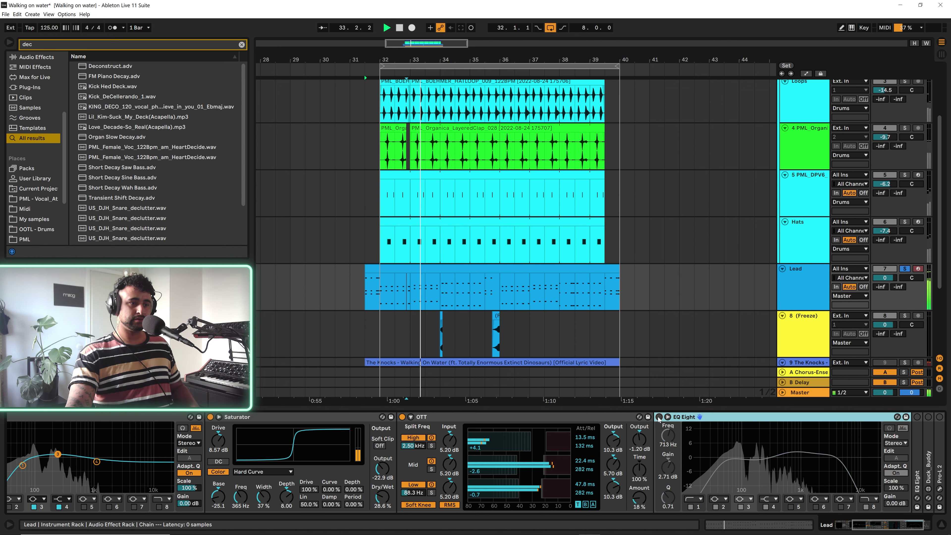
left_click(659, 417)
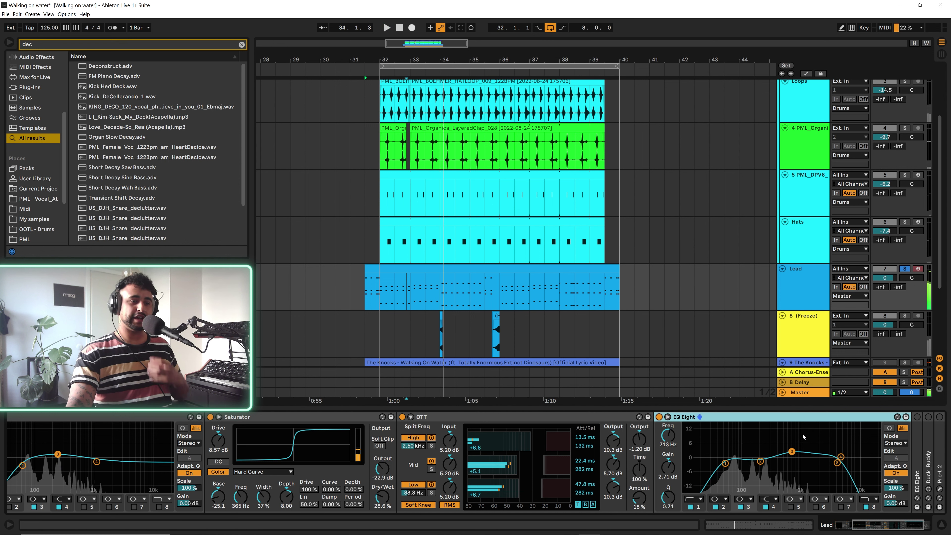
Expand the second EQ Eight, check its 1.53 kHz band, and compare it bypassed and active
key("Right")
key("Right")
key("Right")
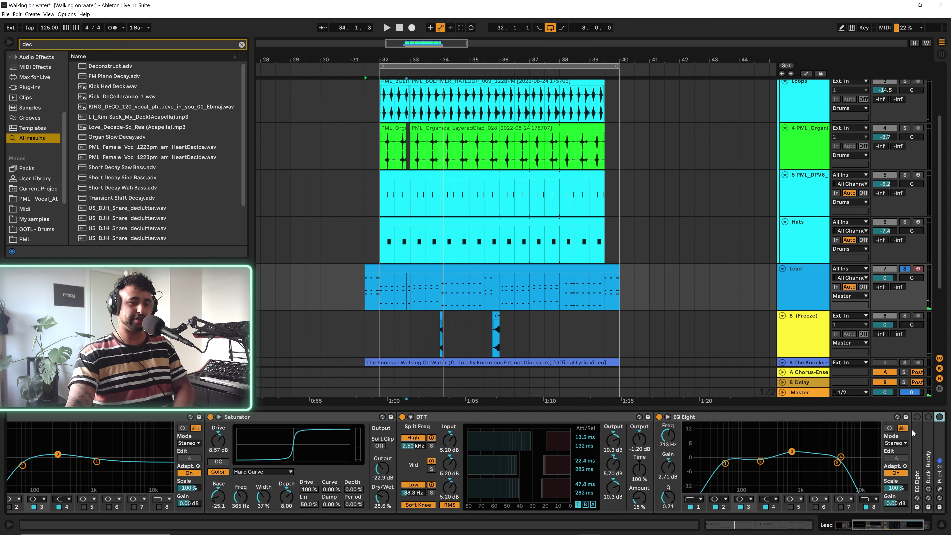
left_click(918, 429)
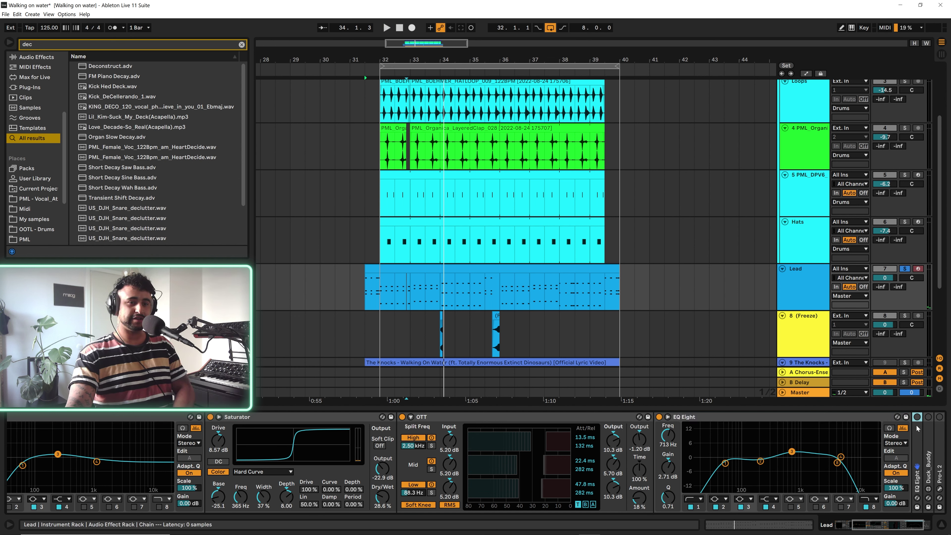
double_click(922, 444)
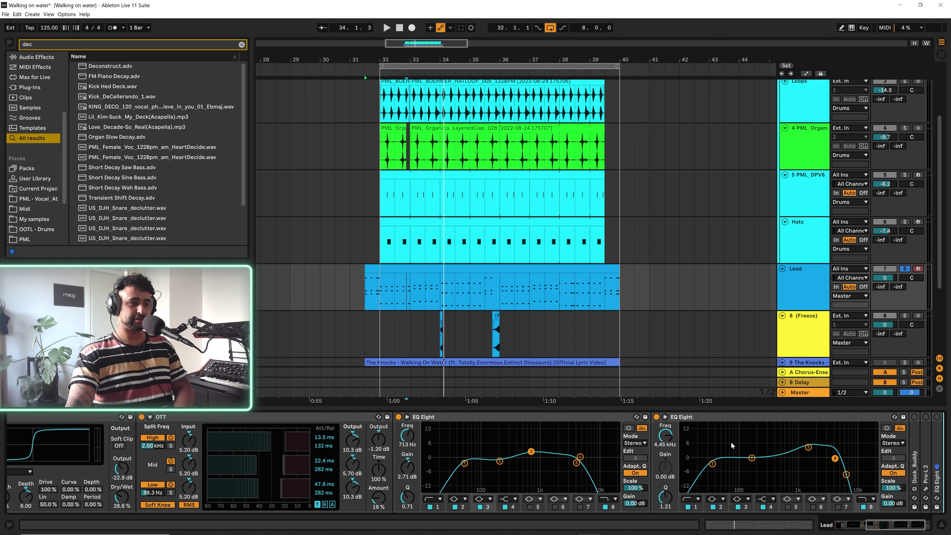
left_click(808, 447)
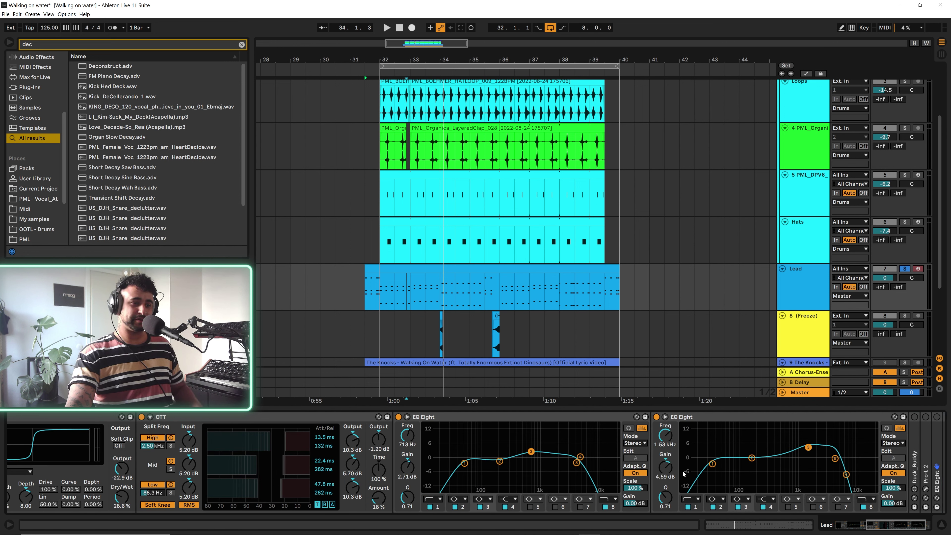
key("space")
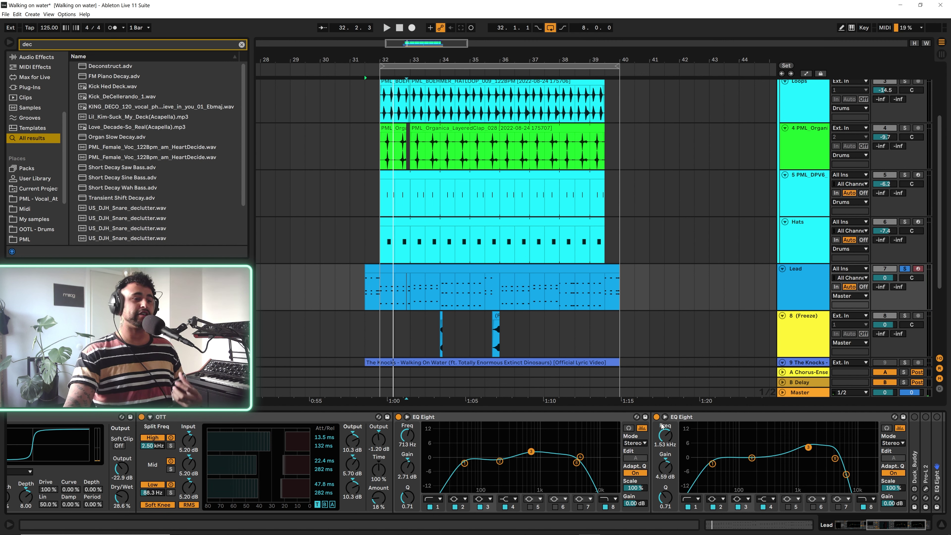
left_click(656, 417)
key("space")
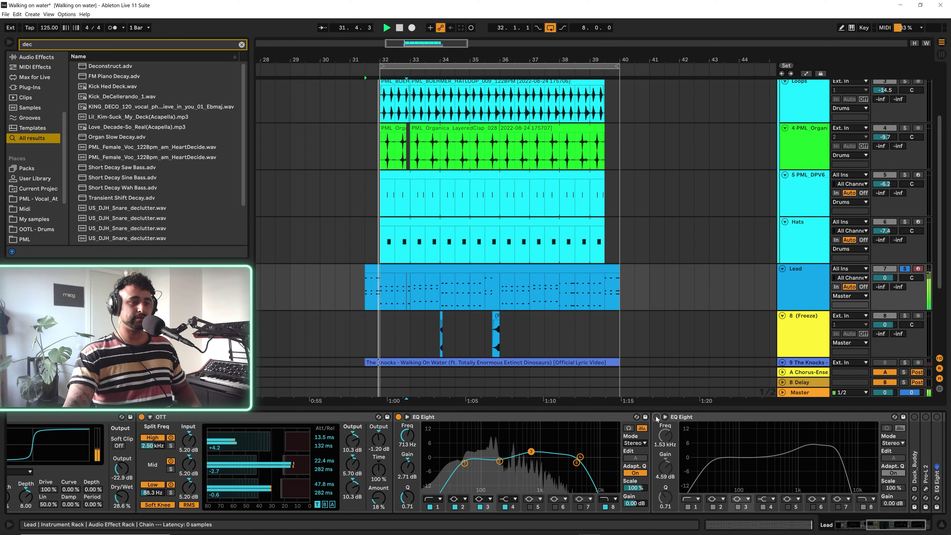
left_click(657, 416)
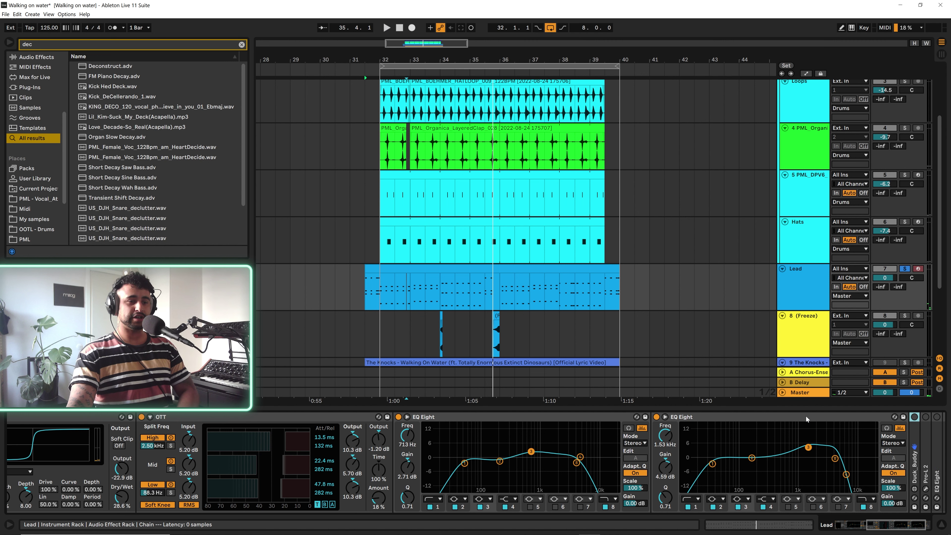
left_click(929, 418)
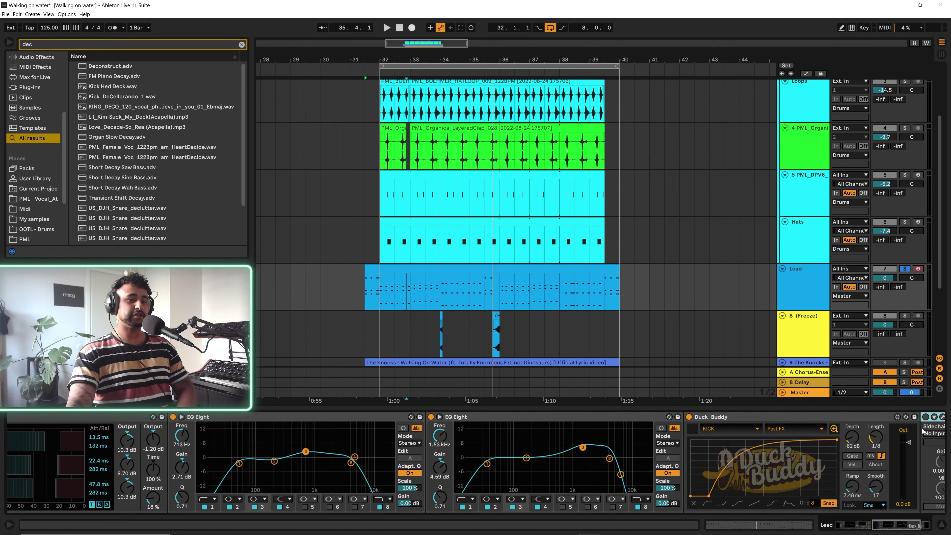
Unsolo the Lead and replay the drop several times to hear Duck Buddy ducking it
left_click(818, 416)
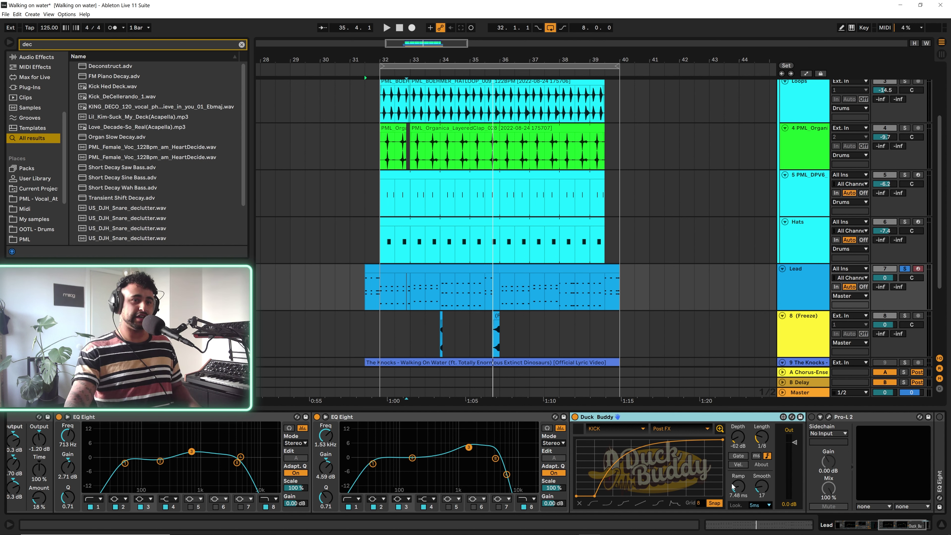
left_click(904, 269)
key("space")
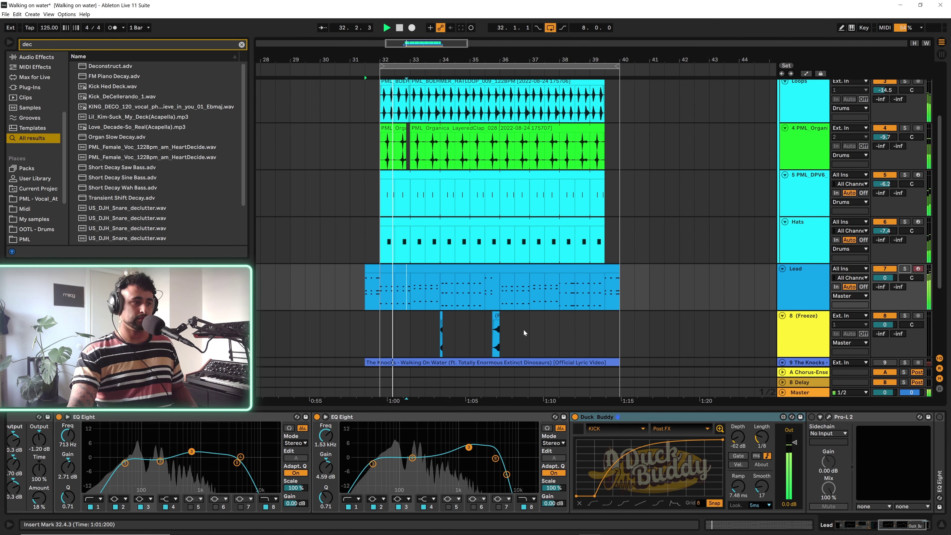
left_click(580, 429)
key("space")
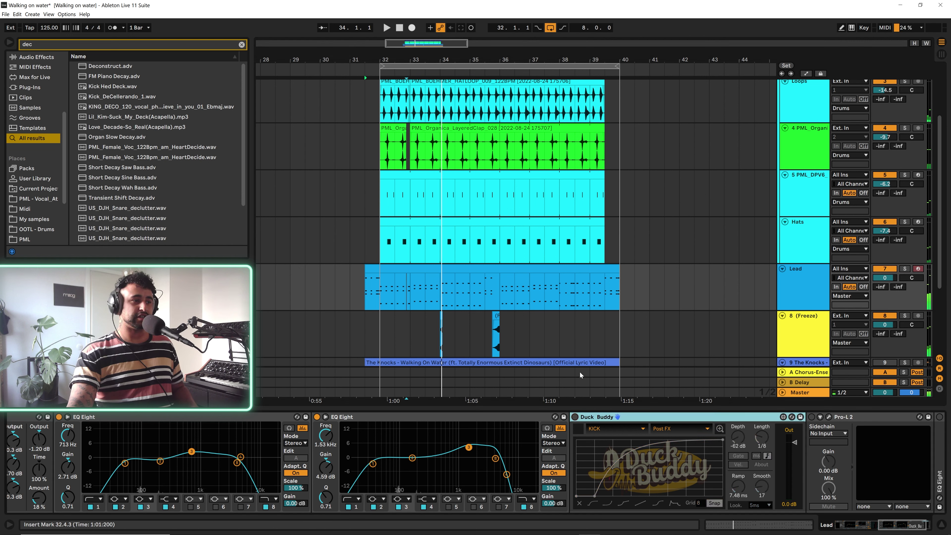
key("space")
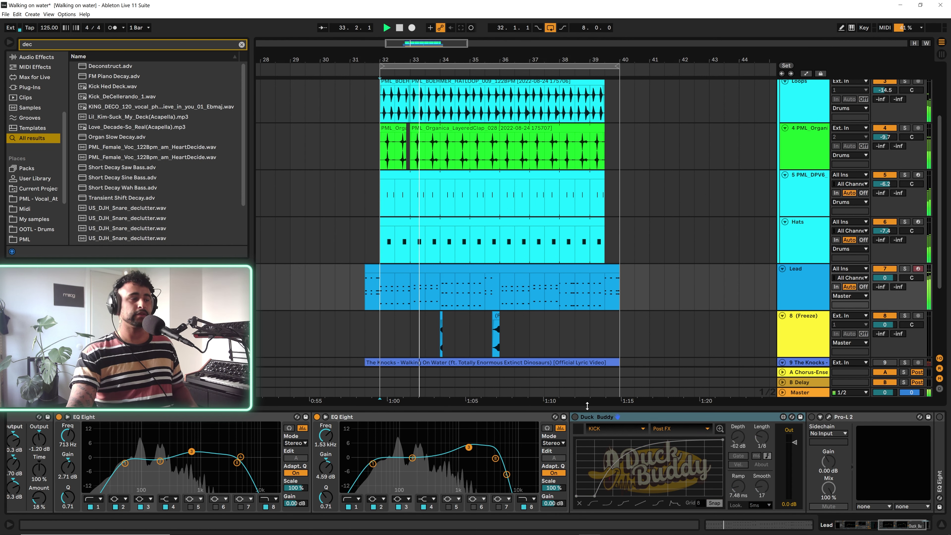
key("space")
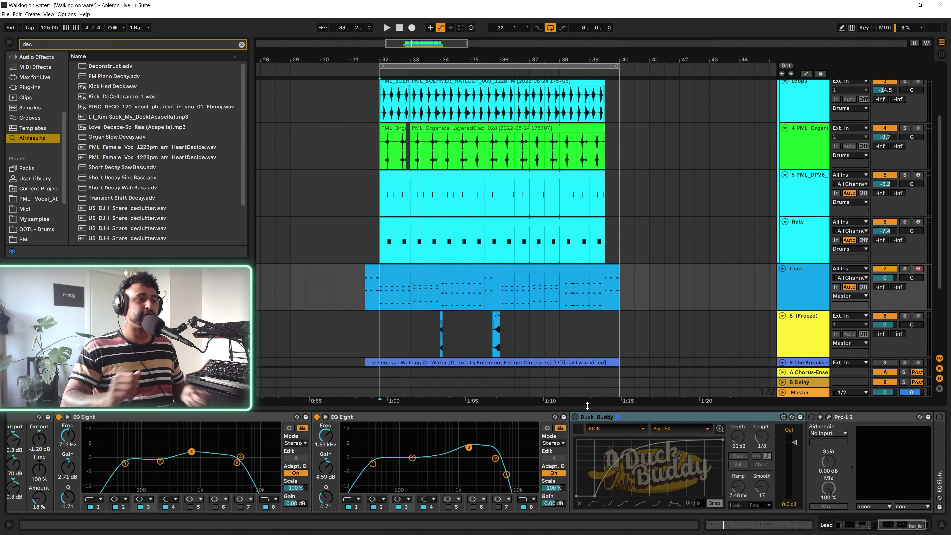
key("space")
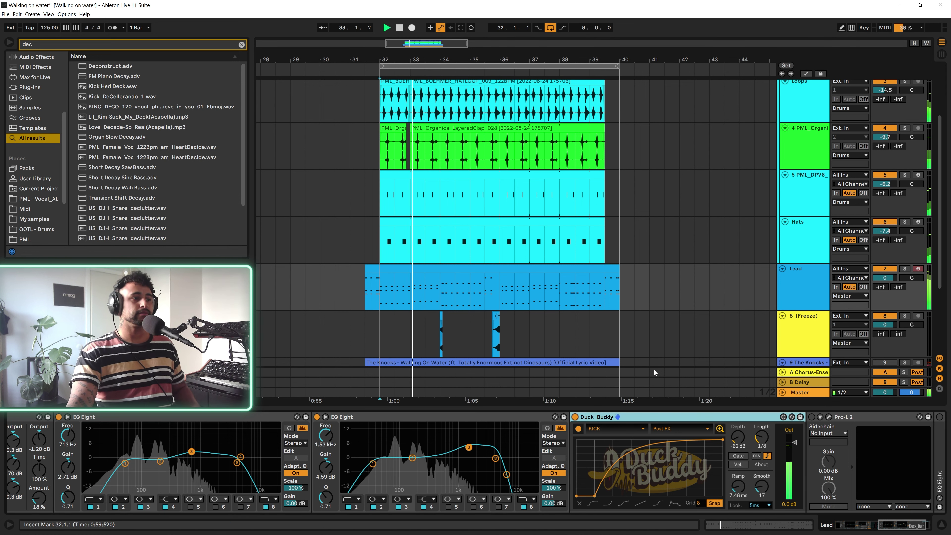
key("space")
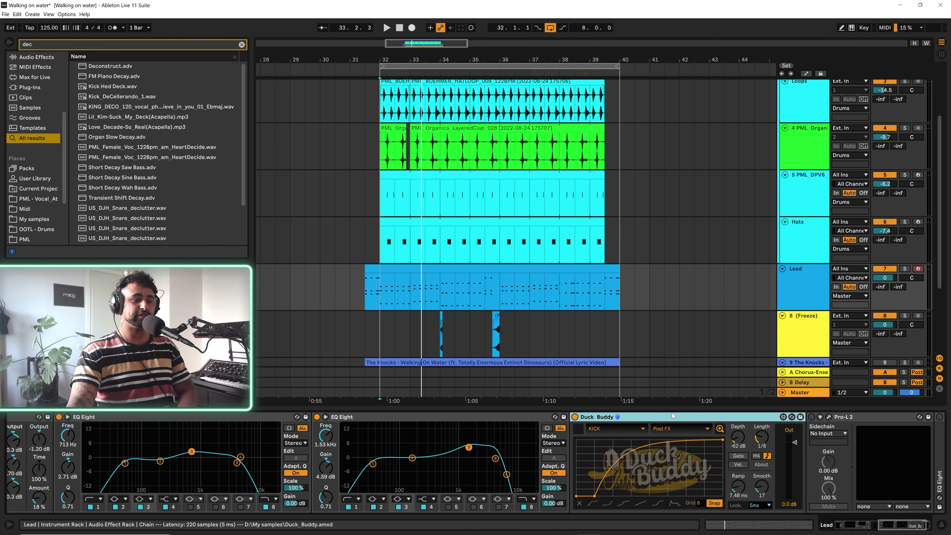
scroll(672, 413, "right", 5)
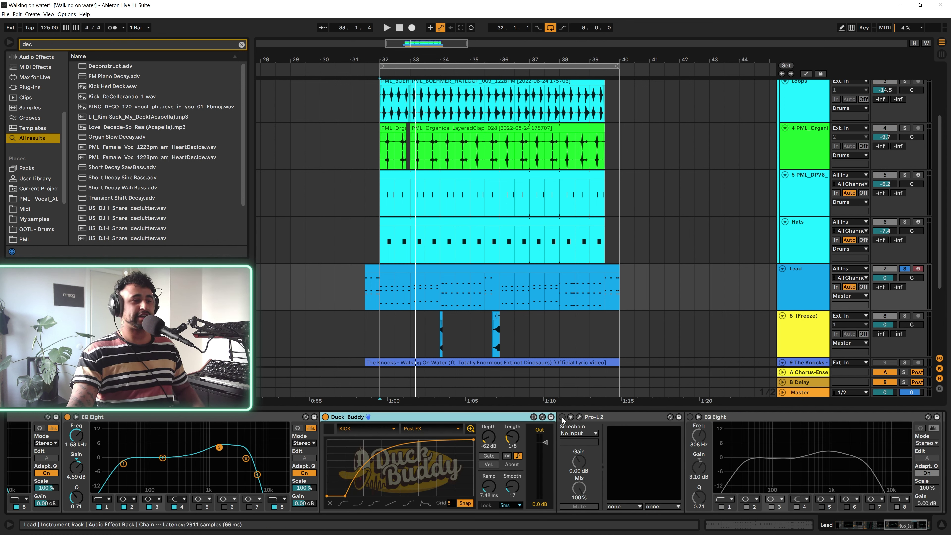
Open Pro-L 2 and lower its gain from +10.2 dB to about +9.2 dB during playback
left_click(596, 417)
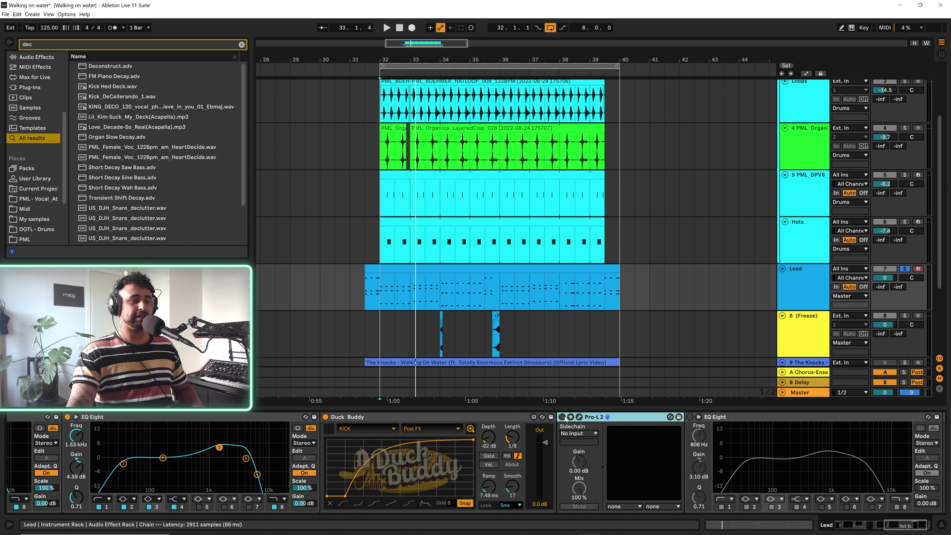
left_click(580, 417)
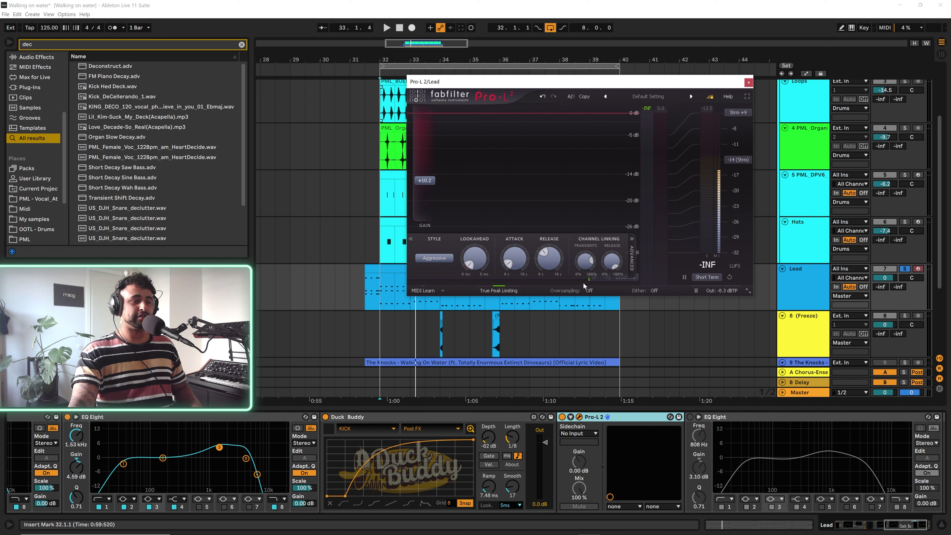
key("space")
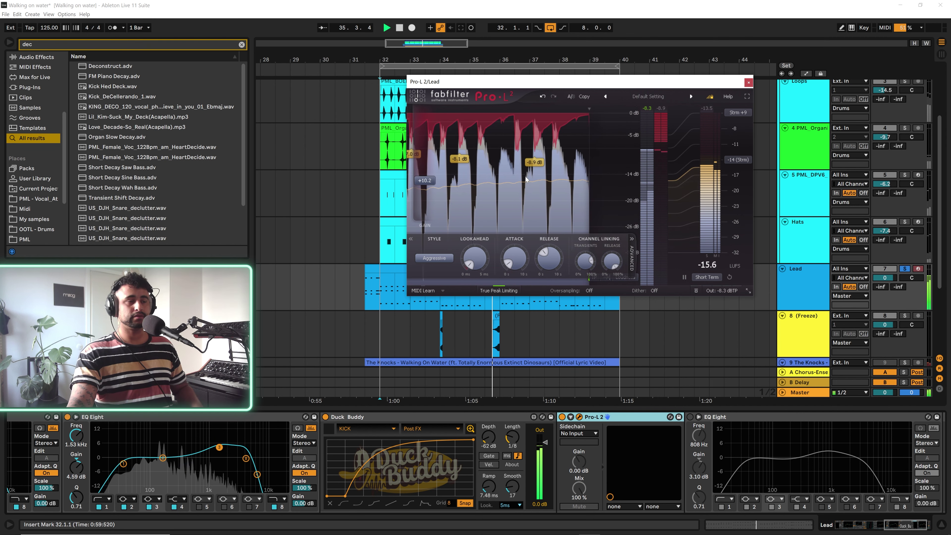
key("space")
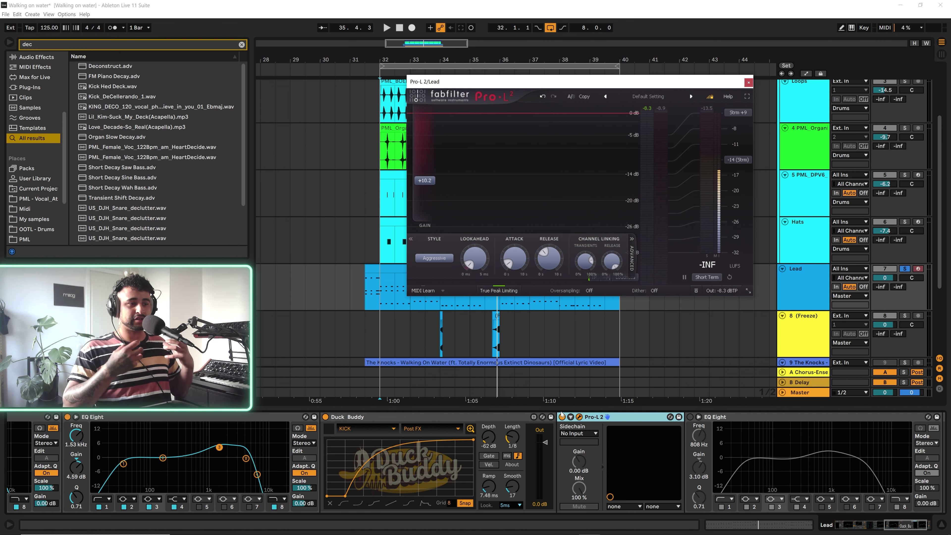
key("space")
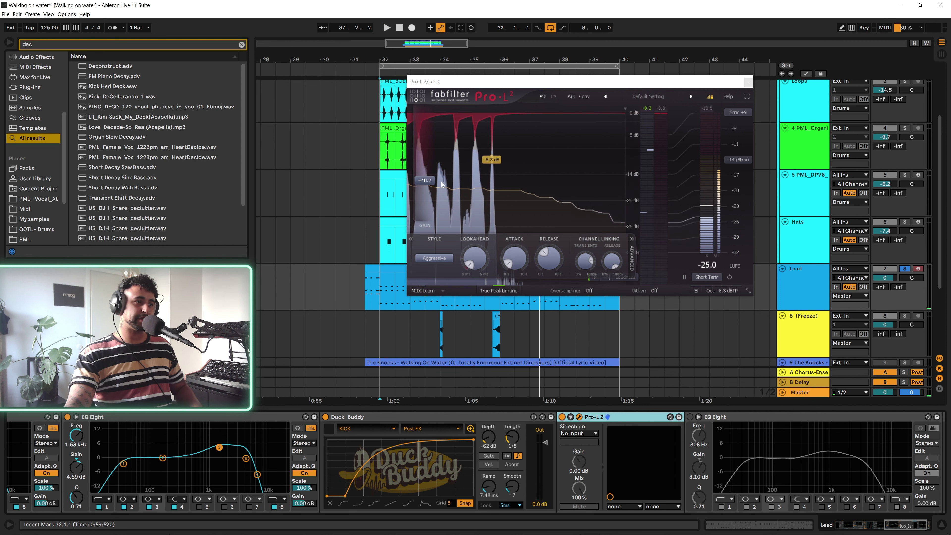
left_click_drag(424, 182, 419, 187)
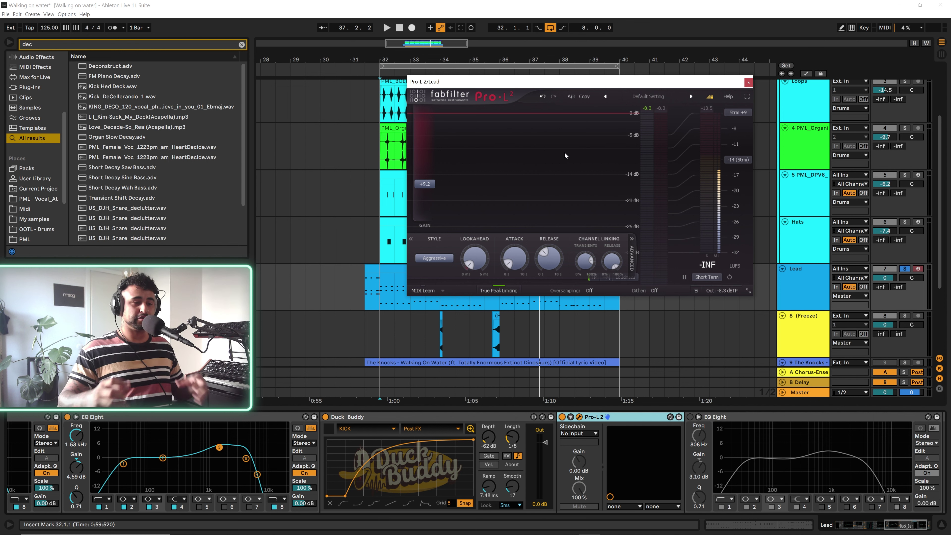
left_click(747, 83)
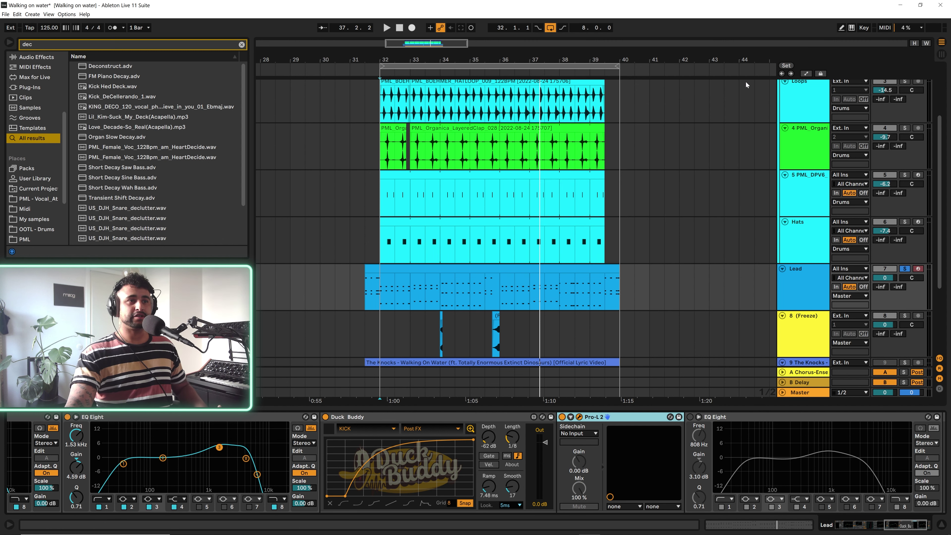
Switch on the final EQ Eight, play the drop, and return to bar 32
left_click(690, 416)
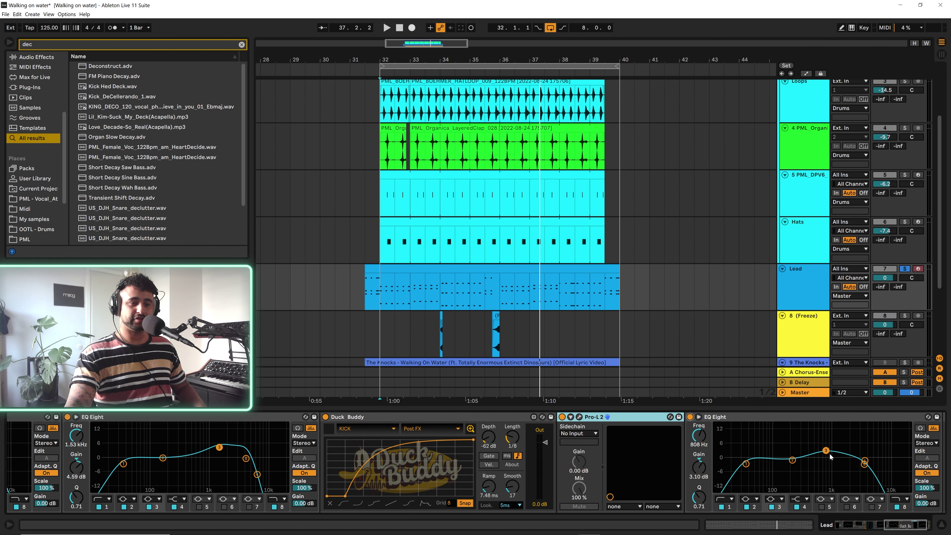
key("space")
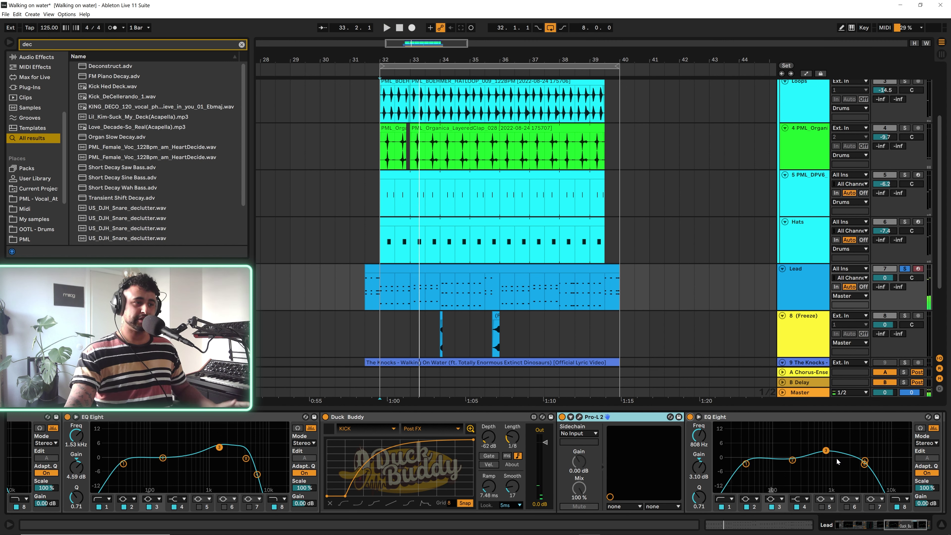
left_click(785, 417)
scroll(785, 421, "up", 10)
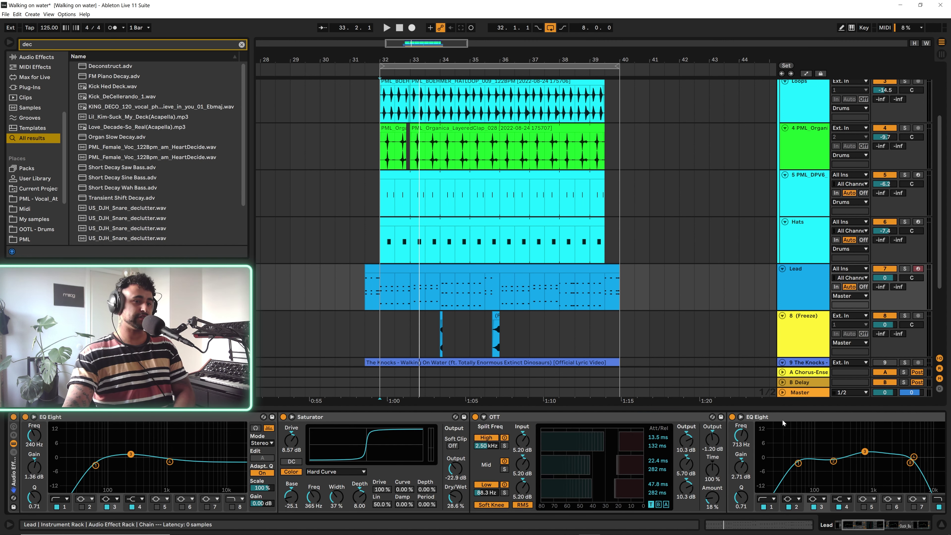
scroll(489, 240, "down", 2)
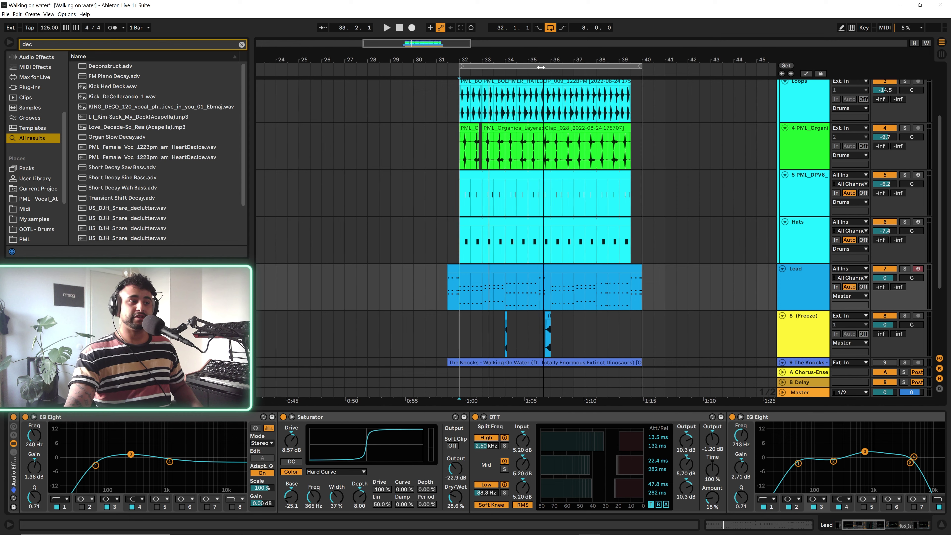
key("space")
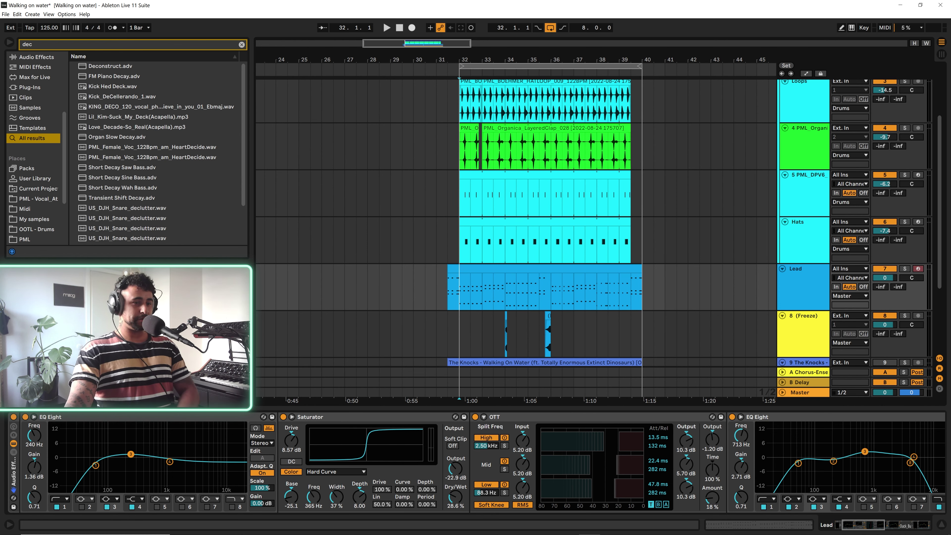
scroll(850, 418, "down", 2)
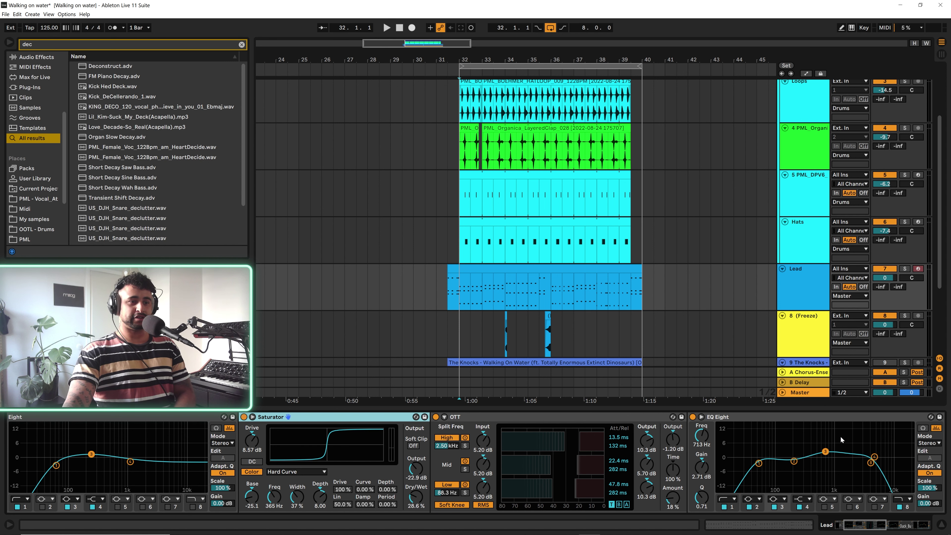
double_click(769, 415)
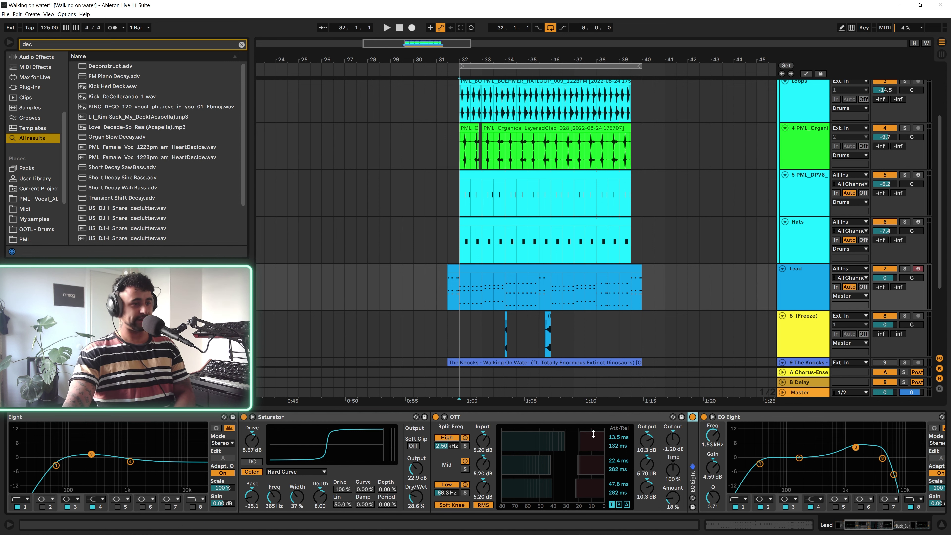
Collapse OTT, Saturator, every EQ Eight, Duck Buddy and Pro-L 2 beside Serum
double_click(574, 418)
double_click(324, 418)
double_click(173, 416)
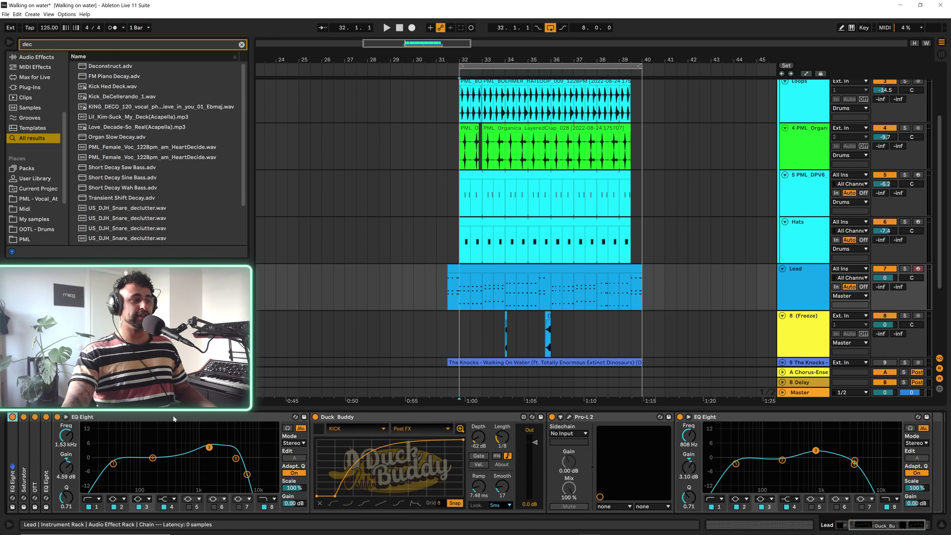
double_click(177, 419)
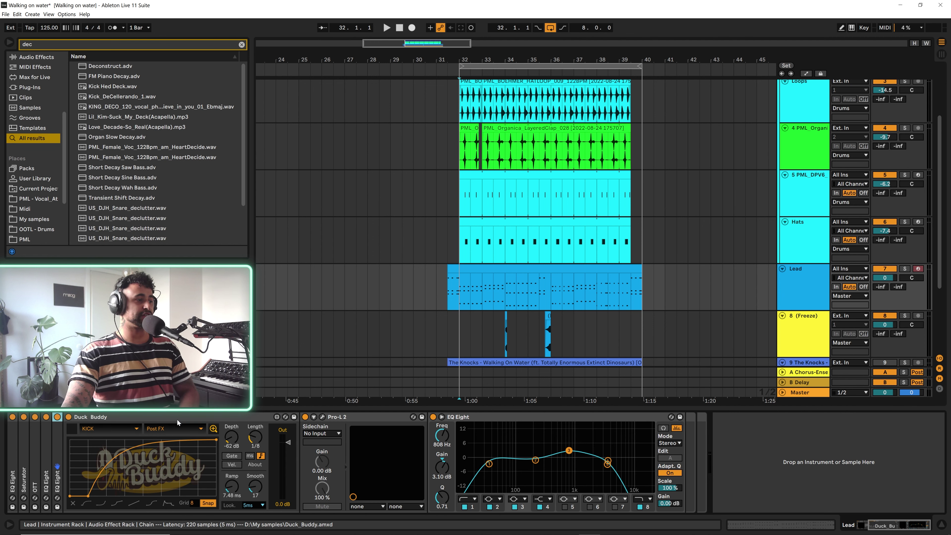
double_click(142, 414)
double_click(126, 418)
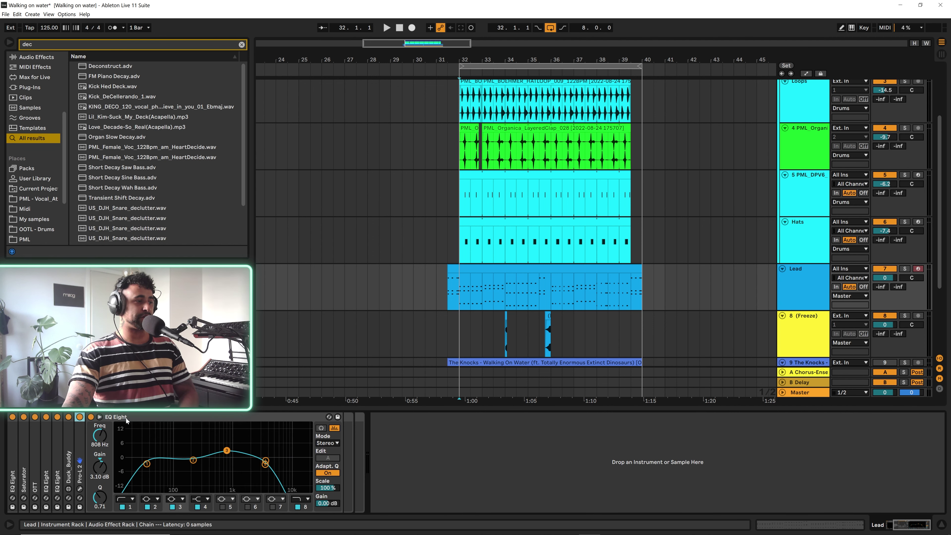
left_click(150, 418)
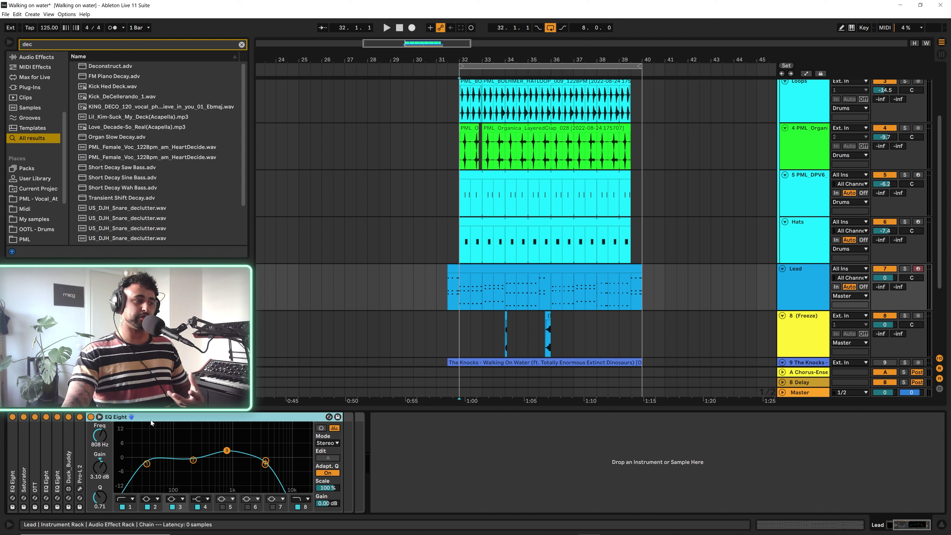
double_click(150, 415)
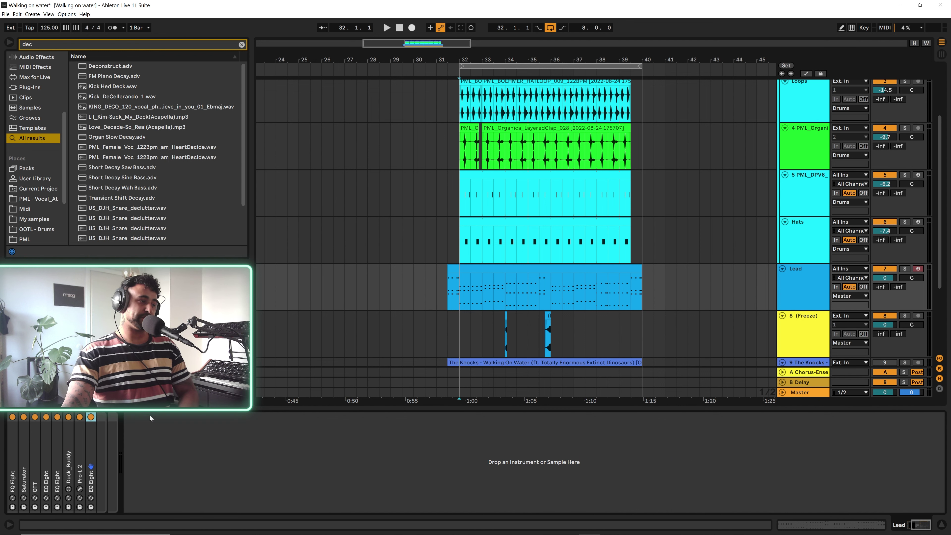
left_click(115, 461)
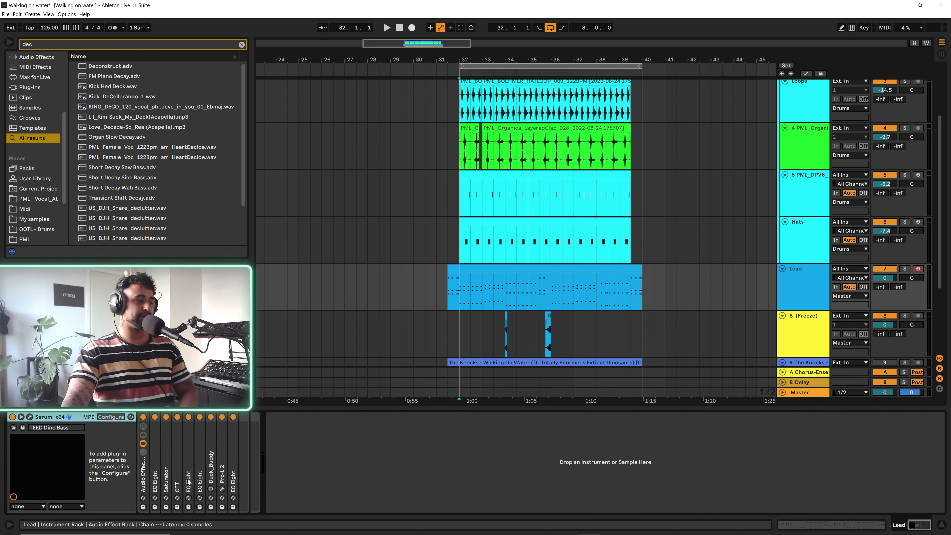
left_click(423, 453)
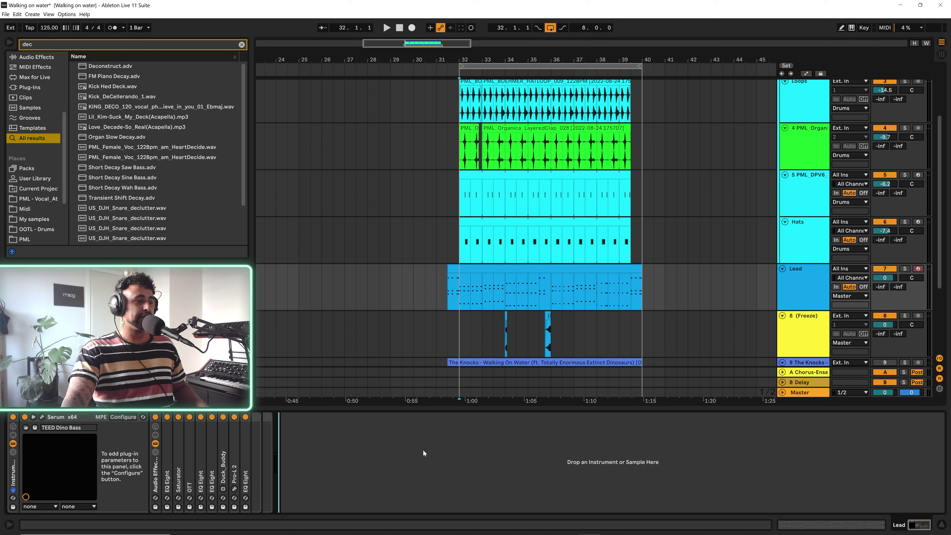